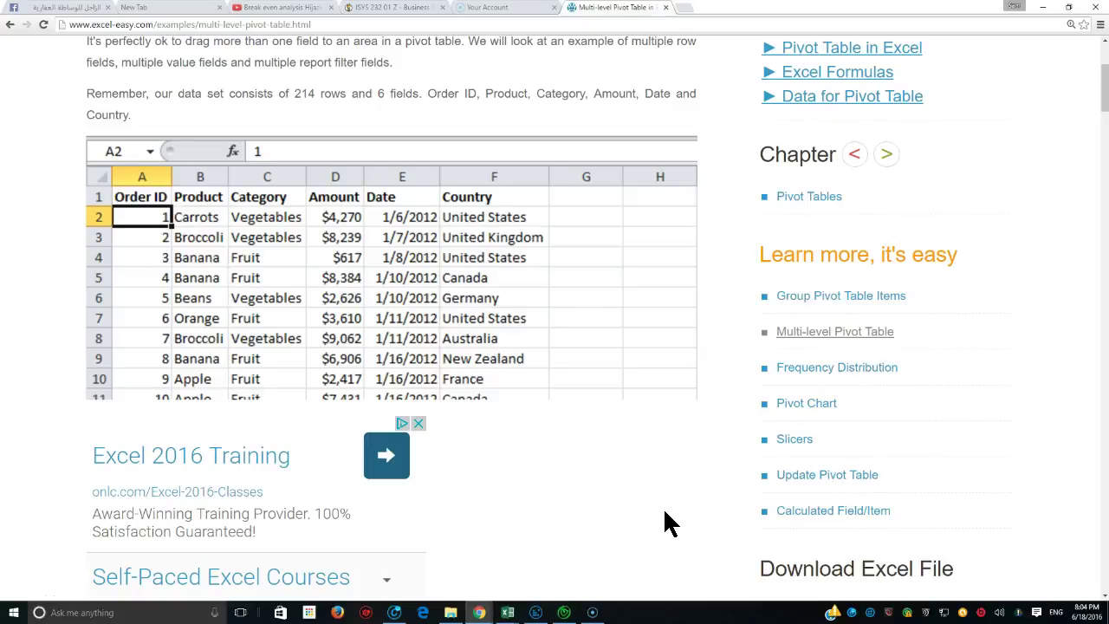
Step: Look over the Multi-level Pivot Table tutorial page and open its Pivot Tables chapter page
{"action": "scroll", "coordinate": [700, 489], "scroll_direction": "down", "scroll_amount": 2}
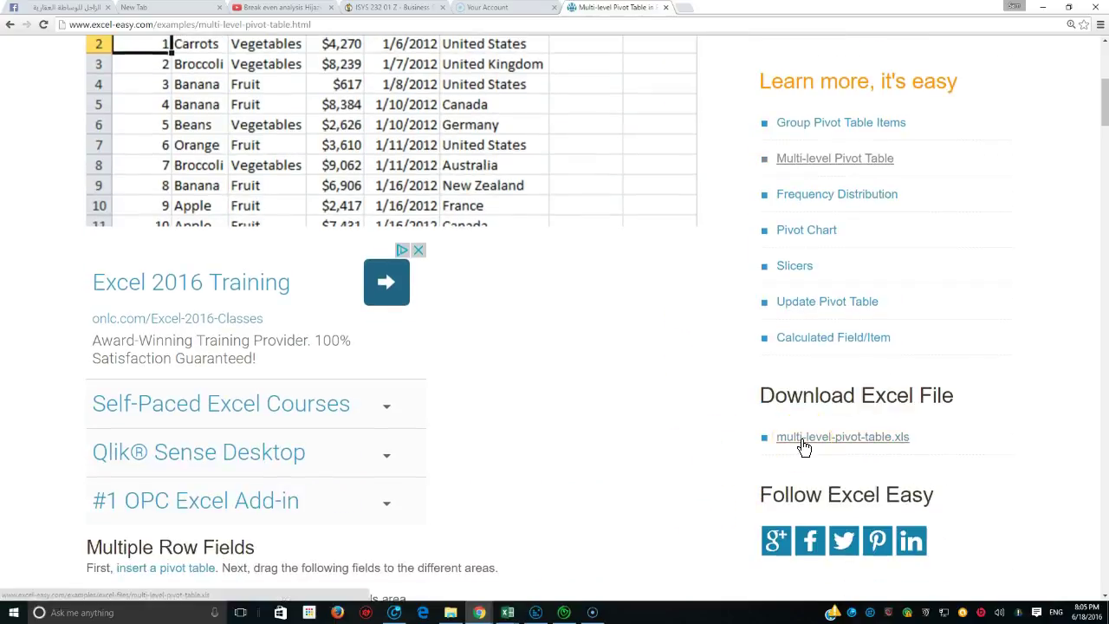
{"action": "scroll", "coordinate": [804, 446], "scroll_direction": "up", "scroll_amount": 5}
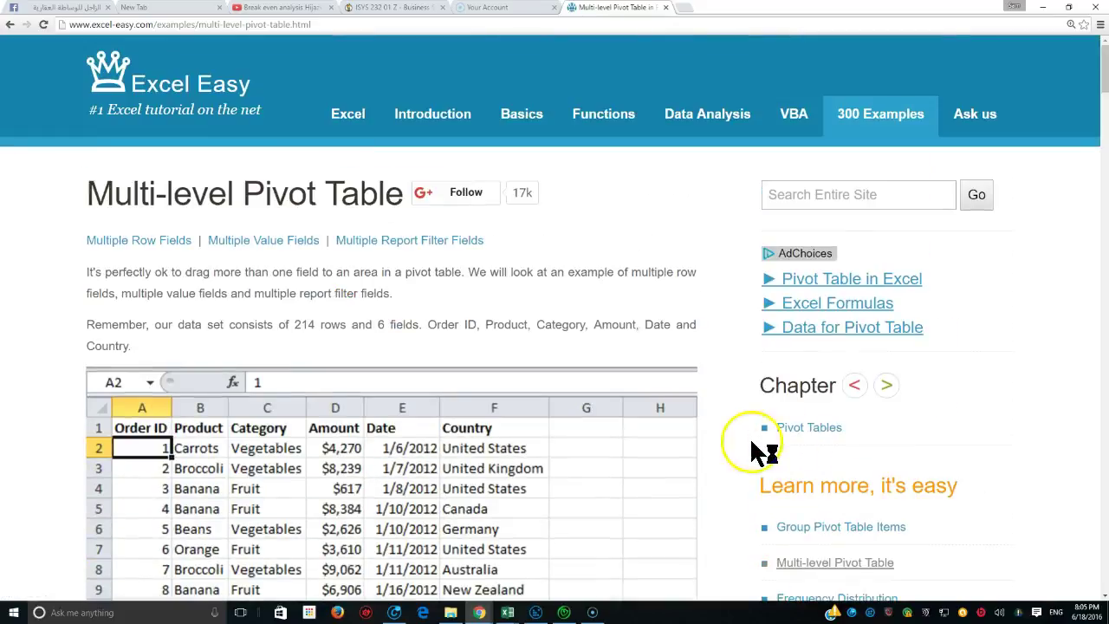
{"action": "scroll", "coordinate": [724, 457], "scroll_direction": "down", "scroll_amount": 3}
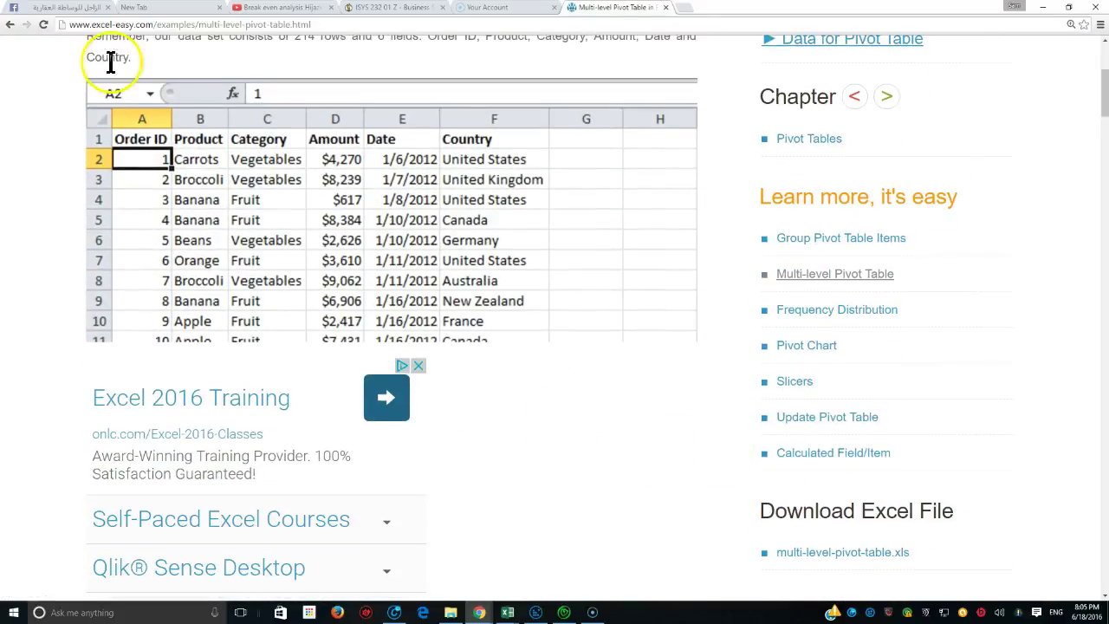
{"action": "left_click", "coordinate": [109, 24]}
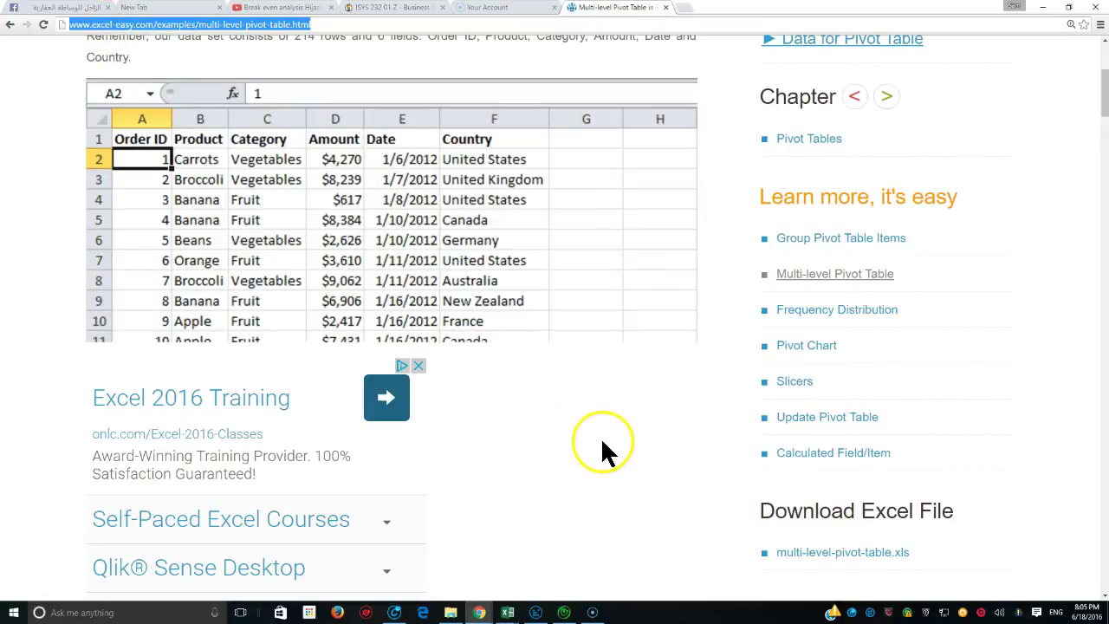
{"action": "scroll", "coordinate": [615, 442], "scroll_direction": "up", "scroll_amount": 1}
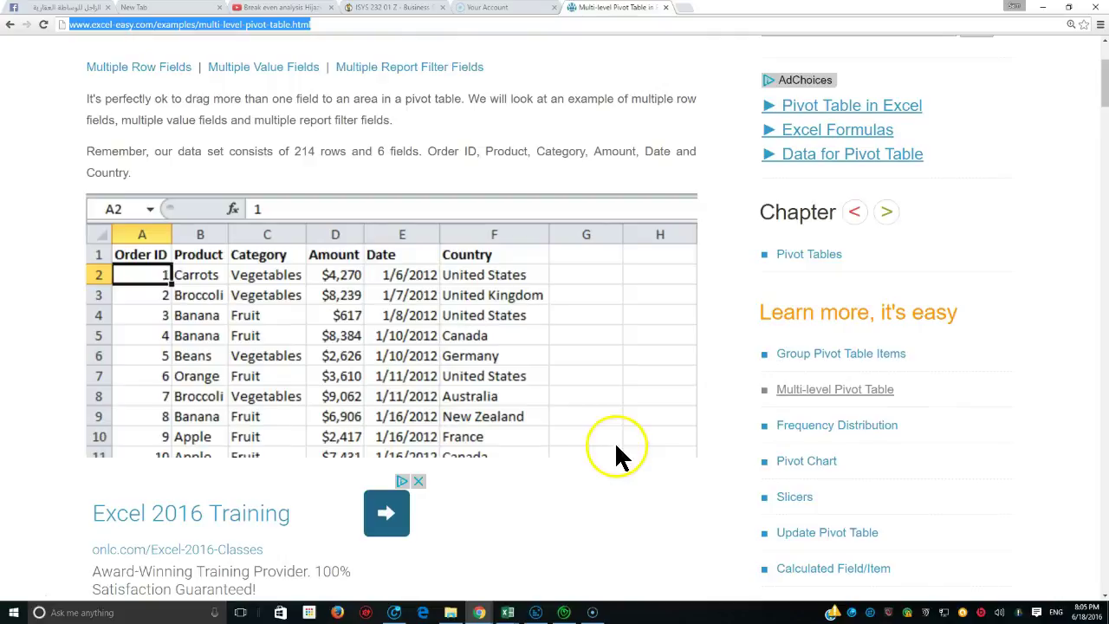
{"action": "left_click", "coordinate": [808, 262]}
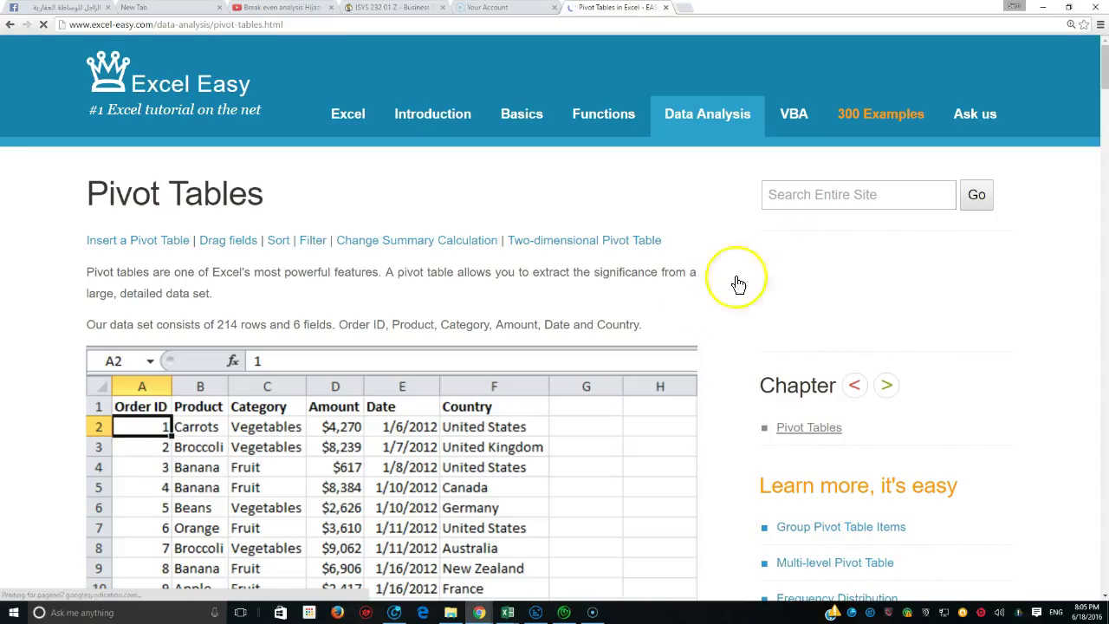
Step: Download the sample workbook pivot-tables.xls from the Pivot Tables page
{"action": "scroll", "coordinate": [675, 355], "scroll_direction": "down", "scroll_amount": 2}
{"action": "scroll", "coordinate": [676, 355], "scroll_direction": "down", "scroll_amount": 3}
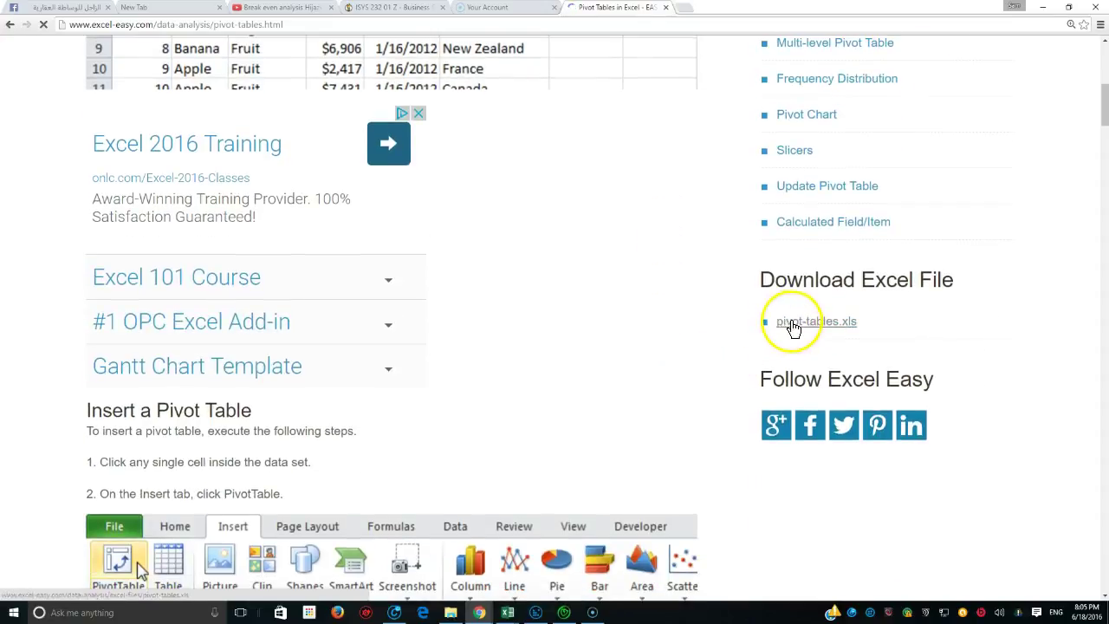
{"action": "left_click", "coordinate": [792, 327]}
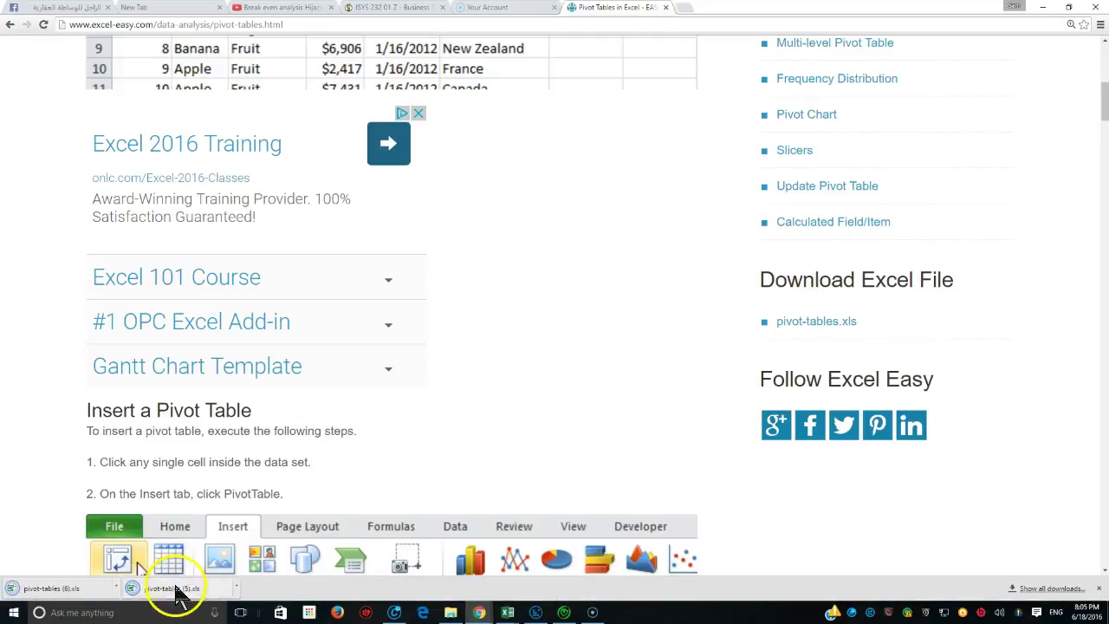
Step: Open the downloaded workbook pivot-tables (5).xls in Excel and enable editing
{"action": "left_click", "coordinate": [176, 591]}
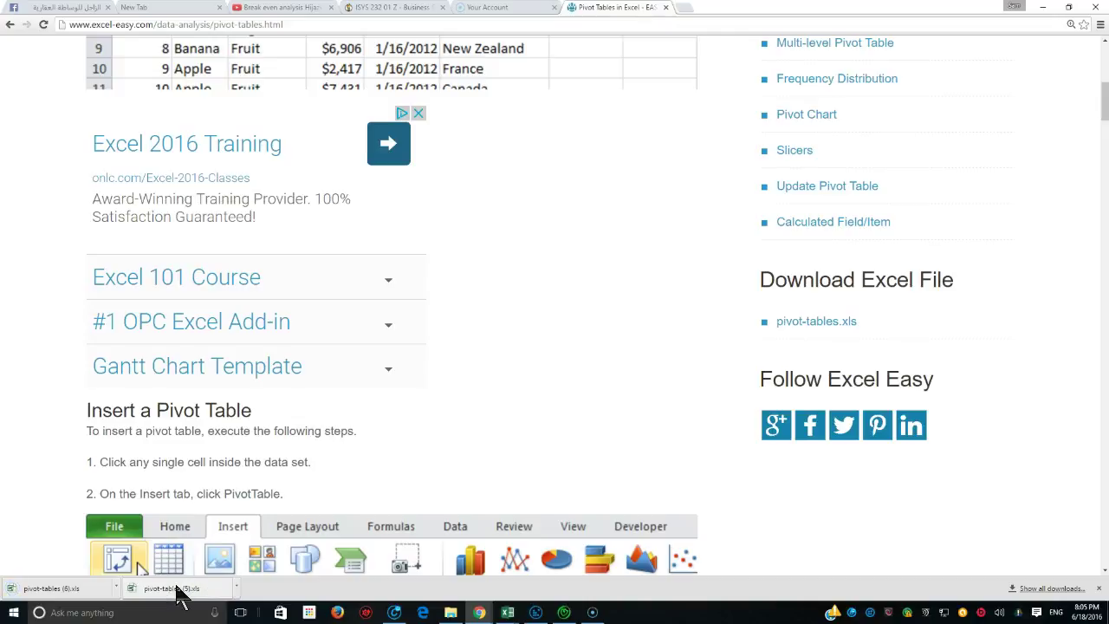
{"action": "left_click", "coordinate": [176, 591]}
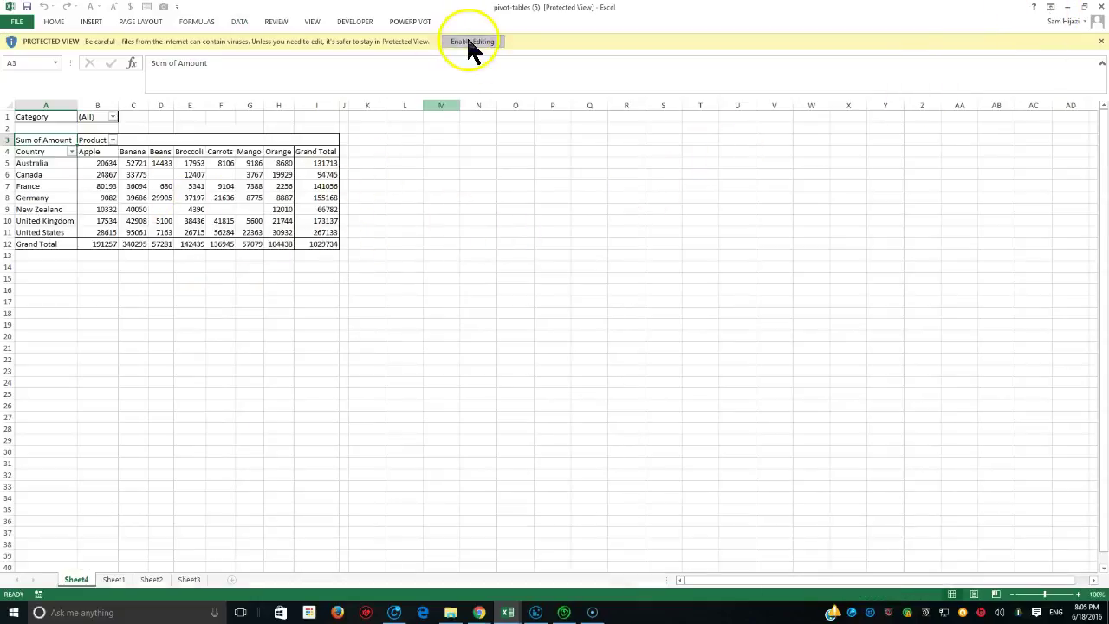
{"action": "left_click", "coordinate": [472, 42]}
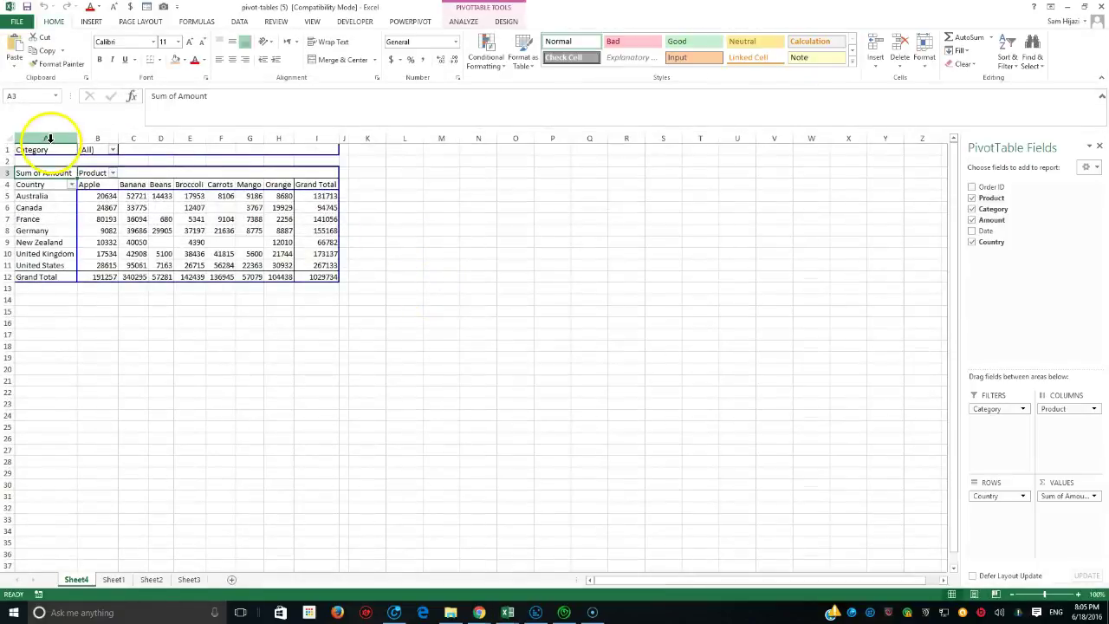
Step: Clear everything in columns A to K of Sheet4, removing the existing pivot table
{"action": "left_click_drag", "start_coordinate": [49, 139], "coordinate": [352, 195]}
{"action": "left_click", "coordinate": [968, 62]}
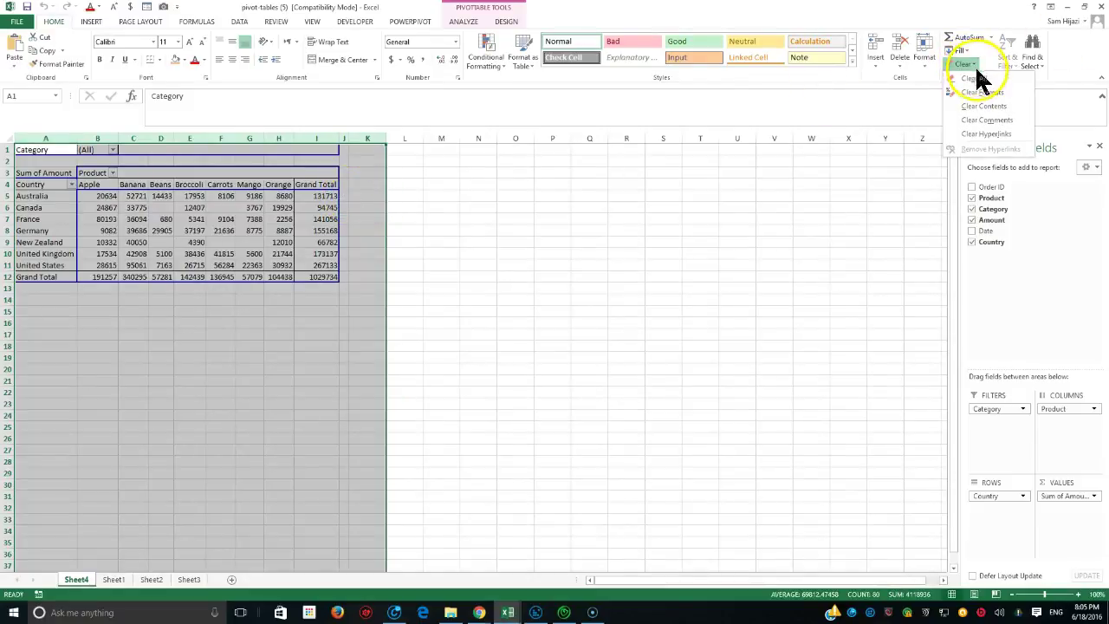
{"action": "left_click", "coordinate": [979, 78]}
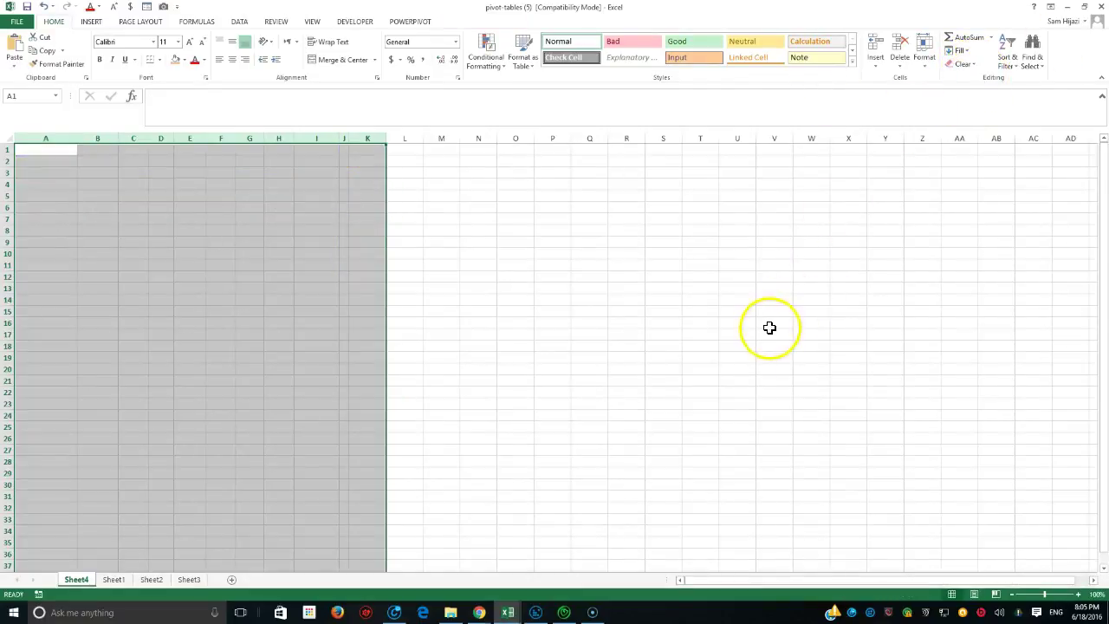
Step: Rename Sheet1, which holds the order data, as Pivot_Table
{"action": "left_click", "coordinate": [113, 579]}
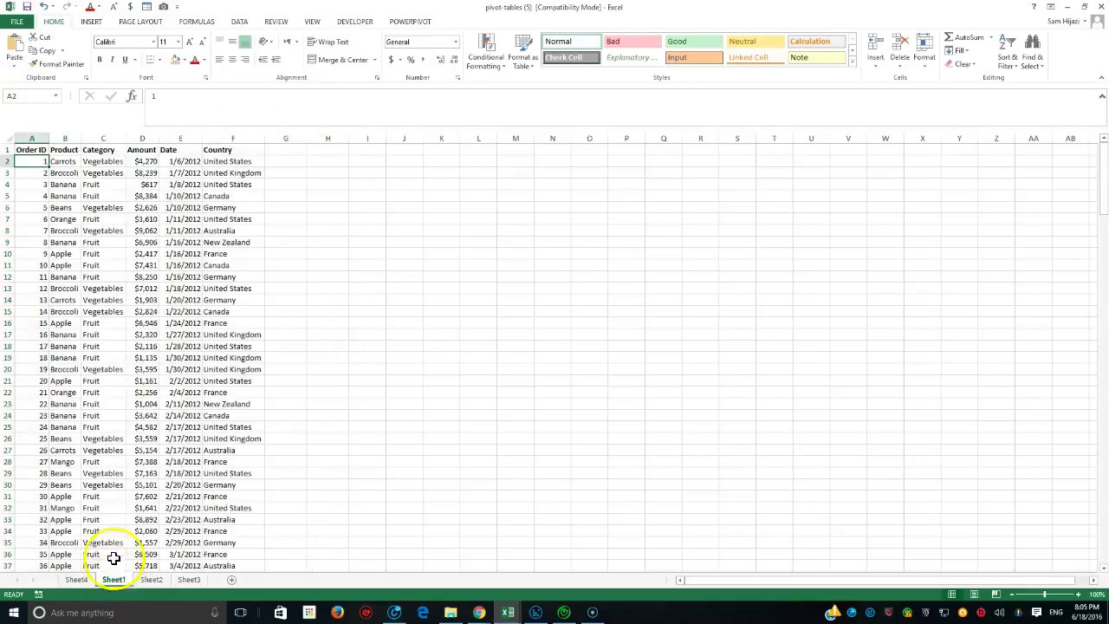
{"action": "right_click", "coordinate": [114, 580]}
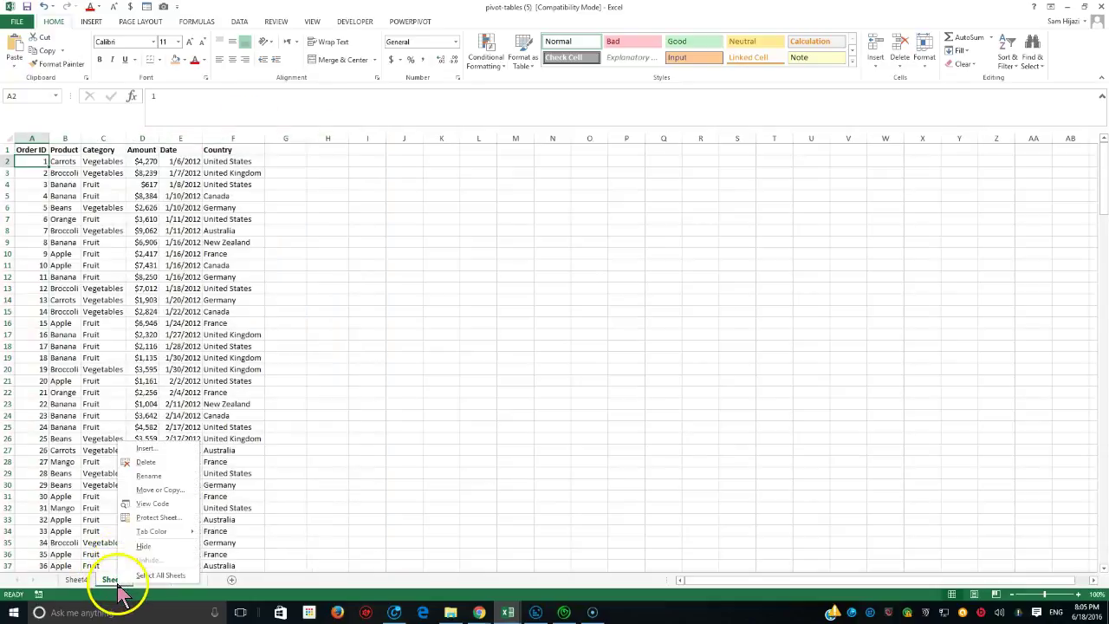
{"action": "left_click", "coordinate": [149, 477]}
{"action": "type", "text": "Pi"}
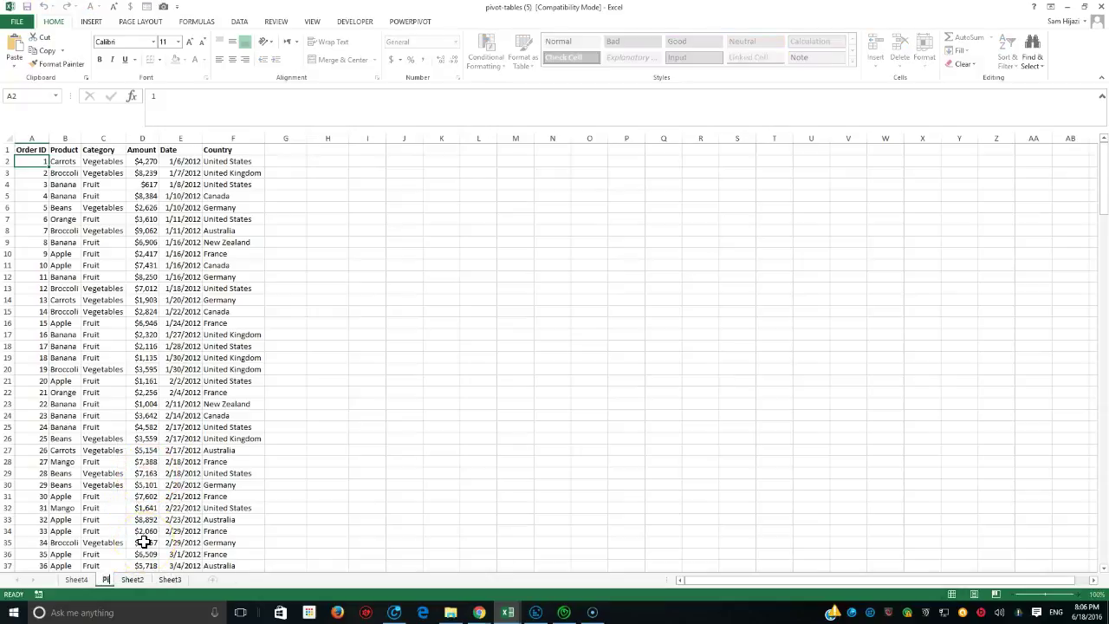
{"action": "type", "text": "vot_Table"}
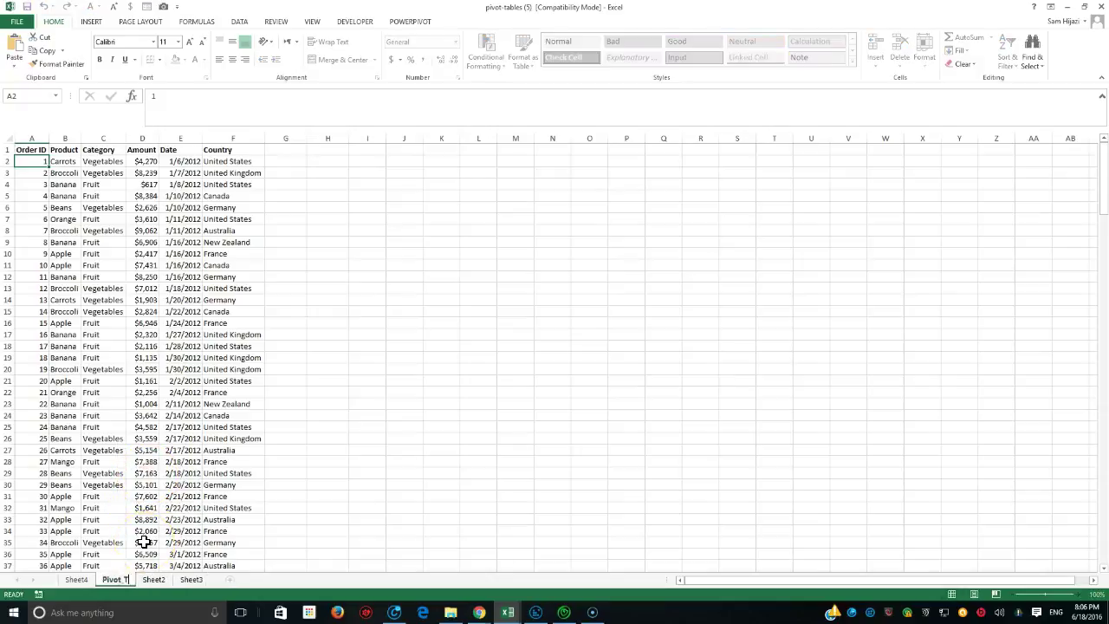
{"action": "left_click", "coordinate": [322, 511]}
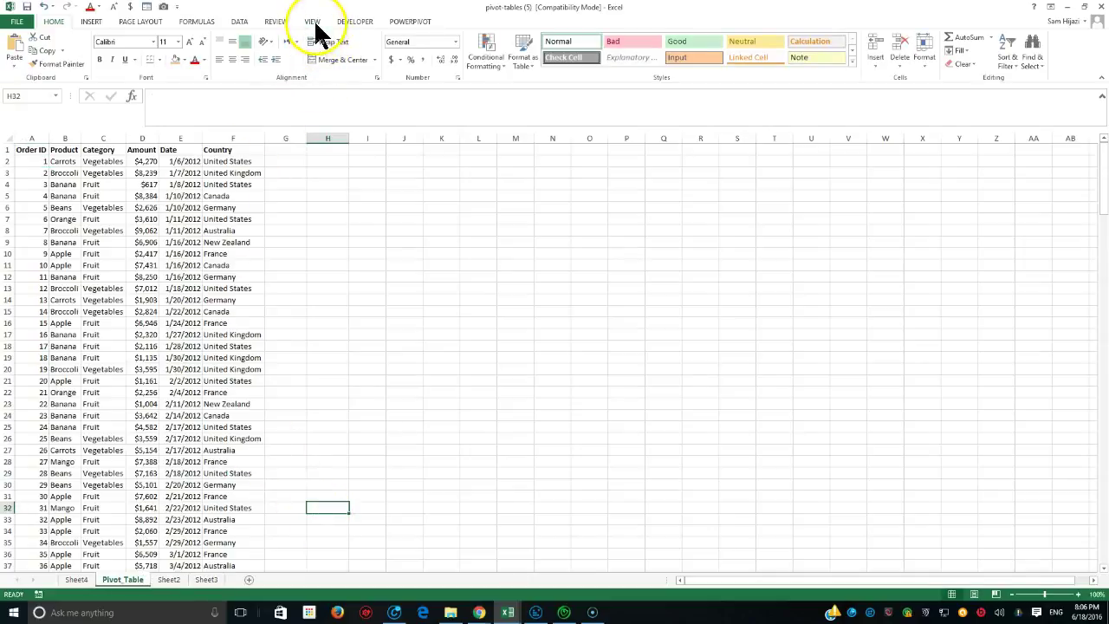
Step: Set the zoom of the Pivot_Table sheet to 200% and return to the first rows
{"action": "left_click", "coordinate": [313, 24]}
{"action": "left_click", "coordinate": [236, 45]}
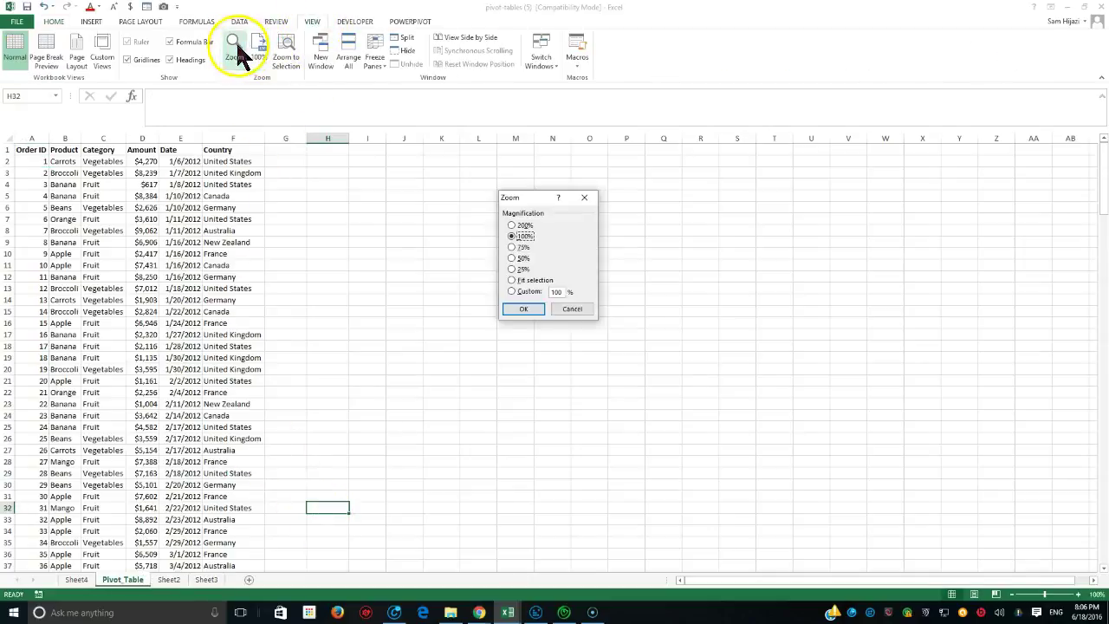
{"action": "left_click", "coordinate": [517, 226]}
{"action": "left_click", "coordinate": [532, 312]}
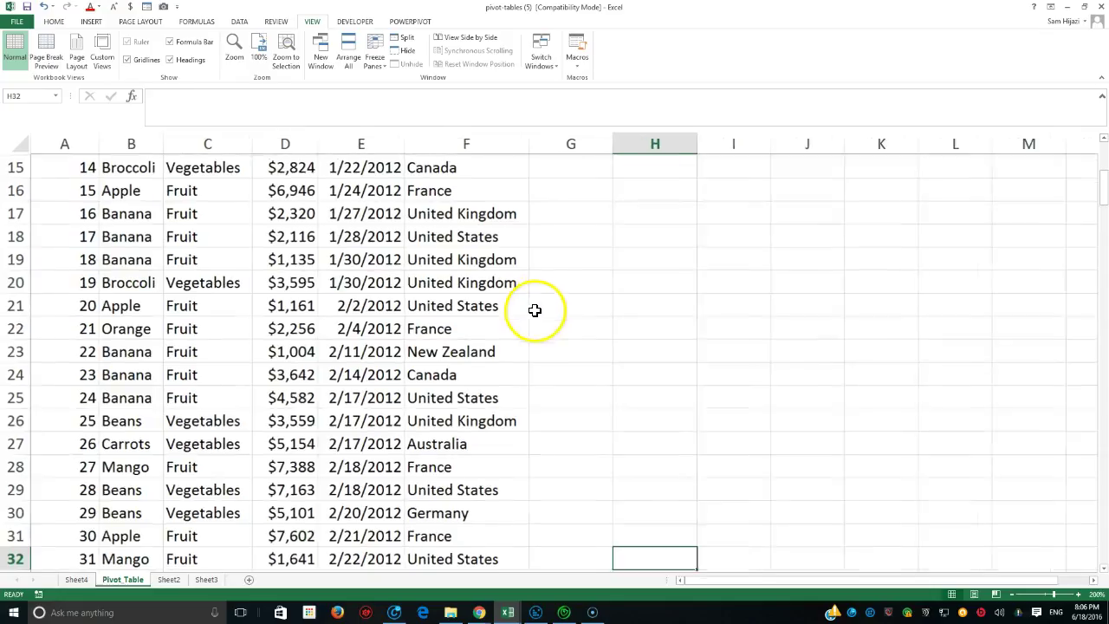
{"action": "scroll", "coordinate": [571, 349], "scroll_direction": "up", "scroll_amount": 5}
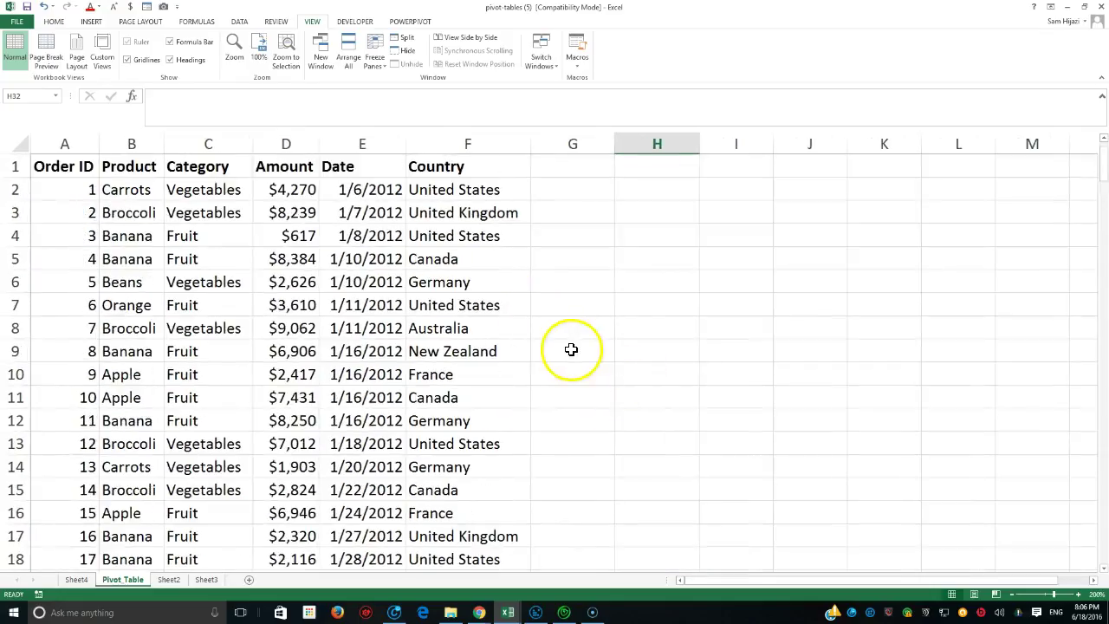
Step: Examine the data set's column headers, from Order ID and Product through Country, and the records below them
{"action": "left_click", "coordinate": [69, 167]}
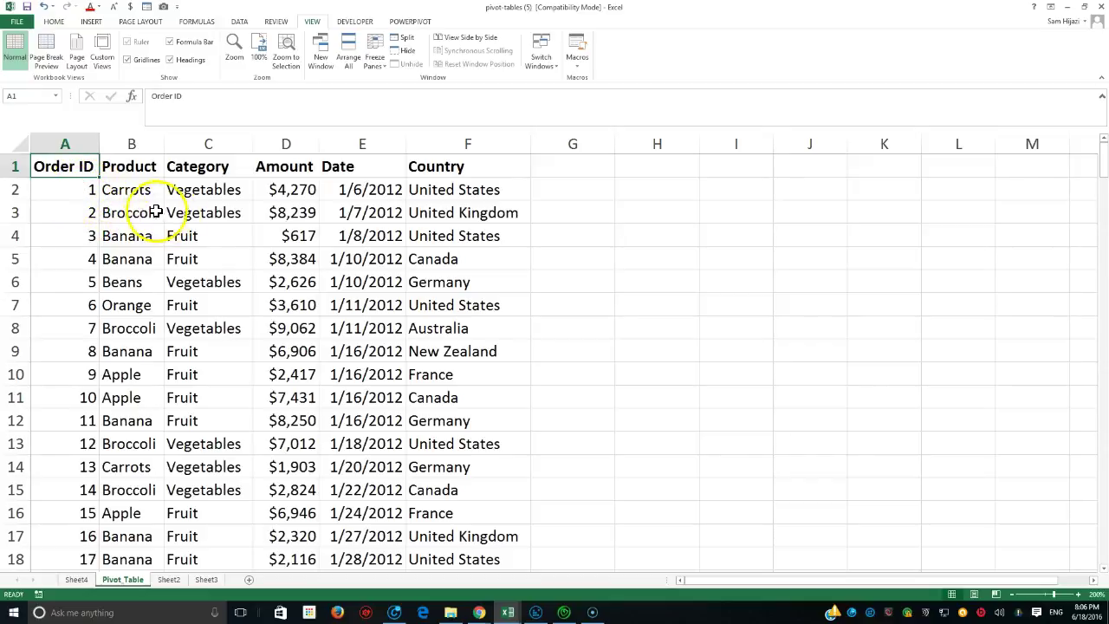
{"action": "left_click", "coordinate": [88, 192]}
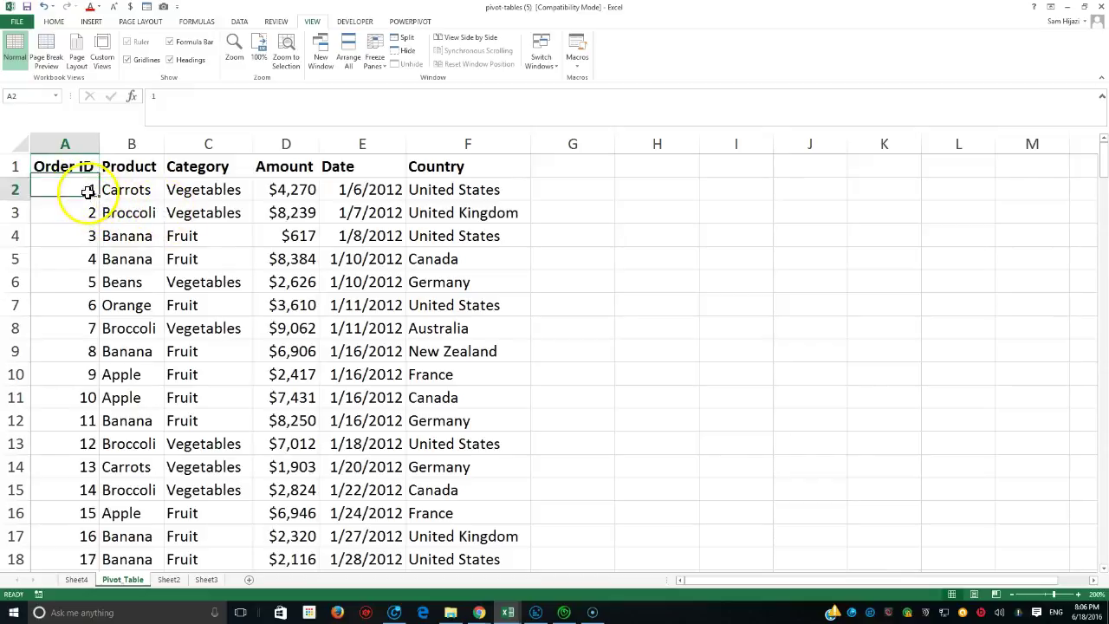
{"action": "left_click", "coordinate": [137, 167]}
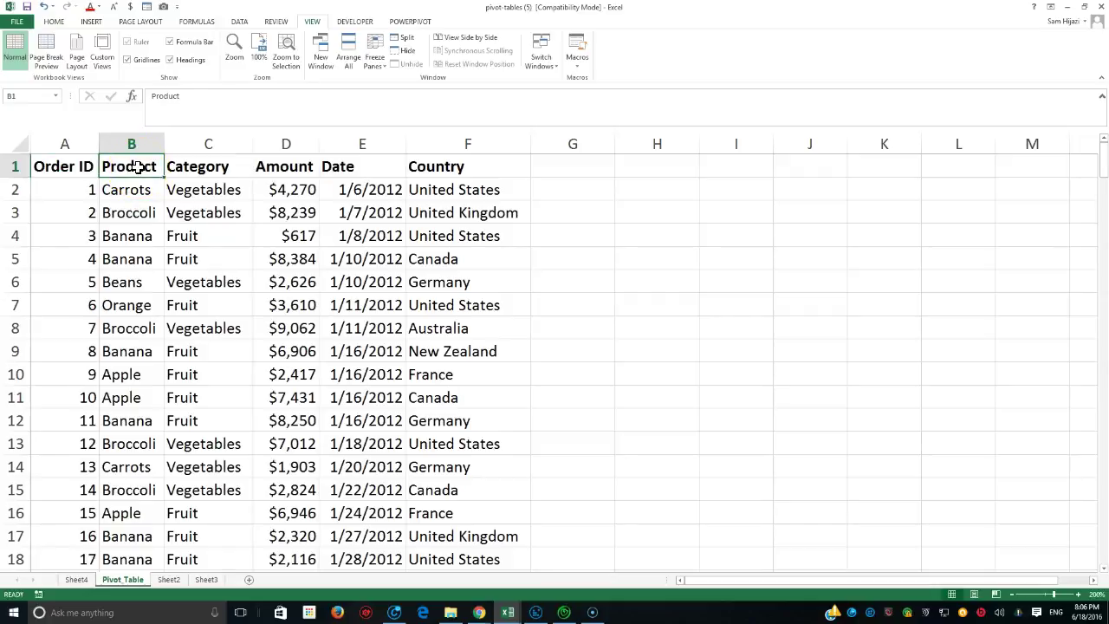
{"action": "left_click", "coordinate": [193, 168]}
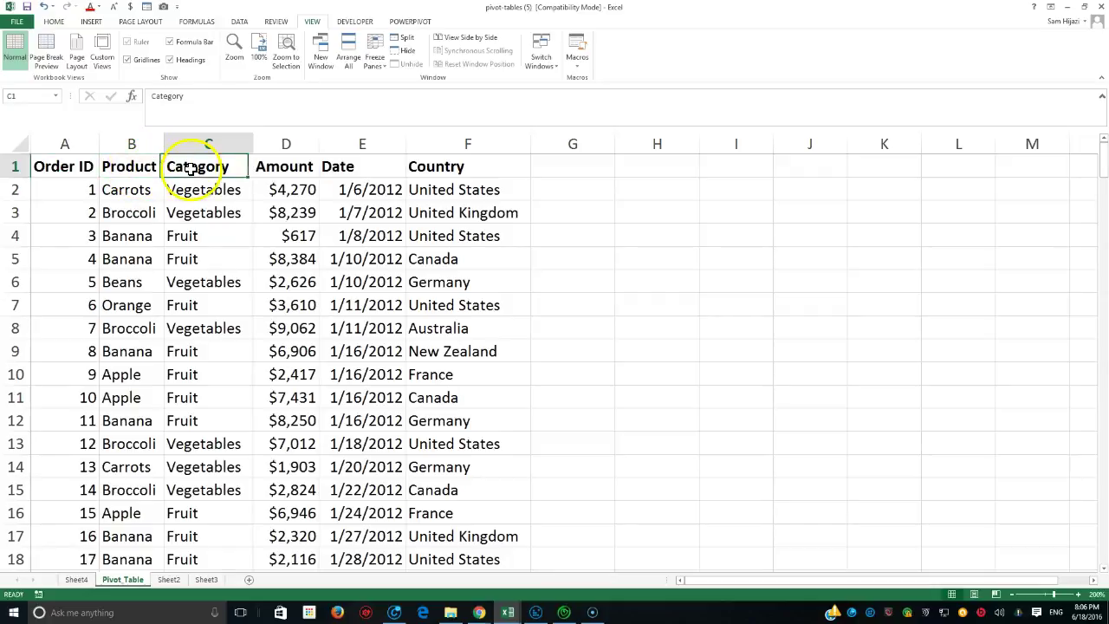
{"action": "left_click", "coordinate": [270, 167]}
{"action": "left_click", "coordinate": [332, 166]}
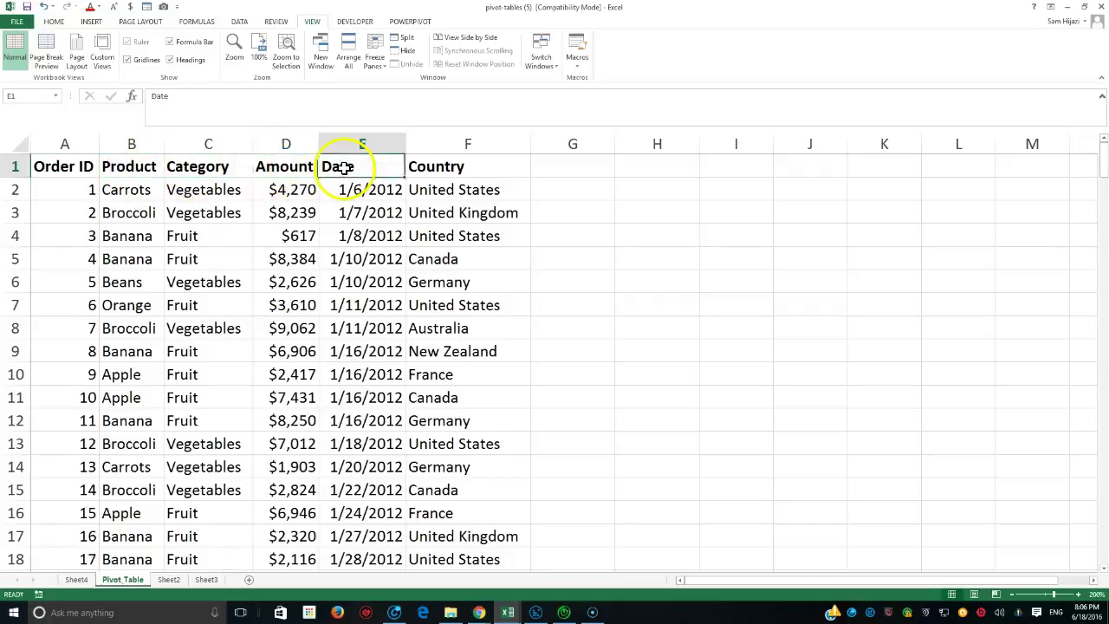
{"action": "left_click", "coordinate": [442, 166]}
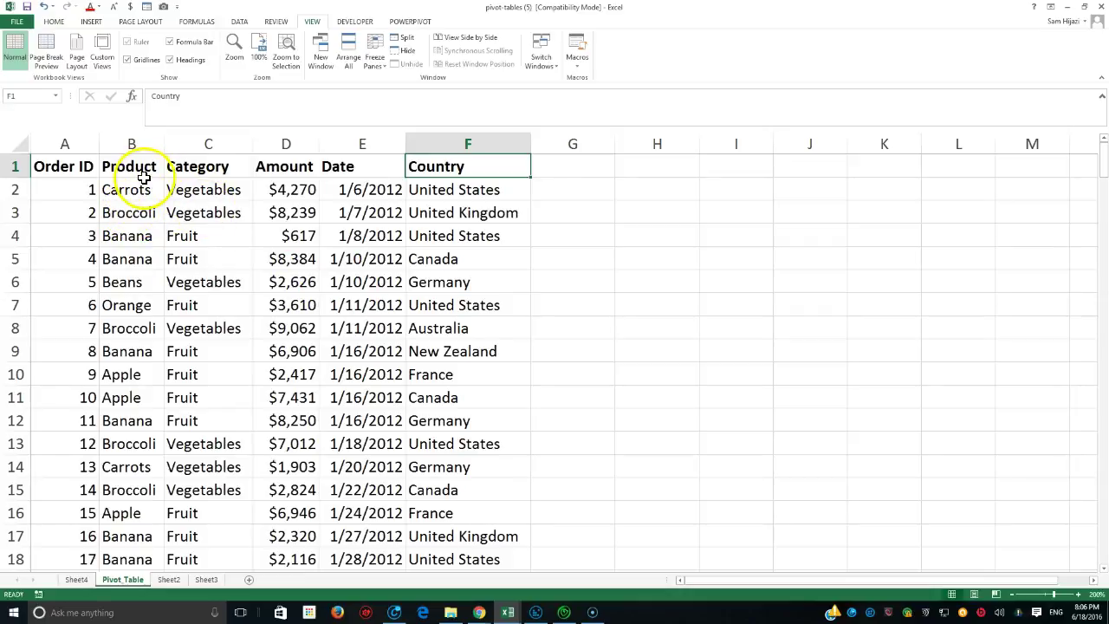
{"action": "left_click", "coordinate": [197, 169]}
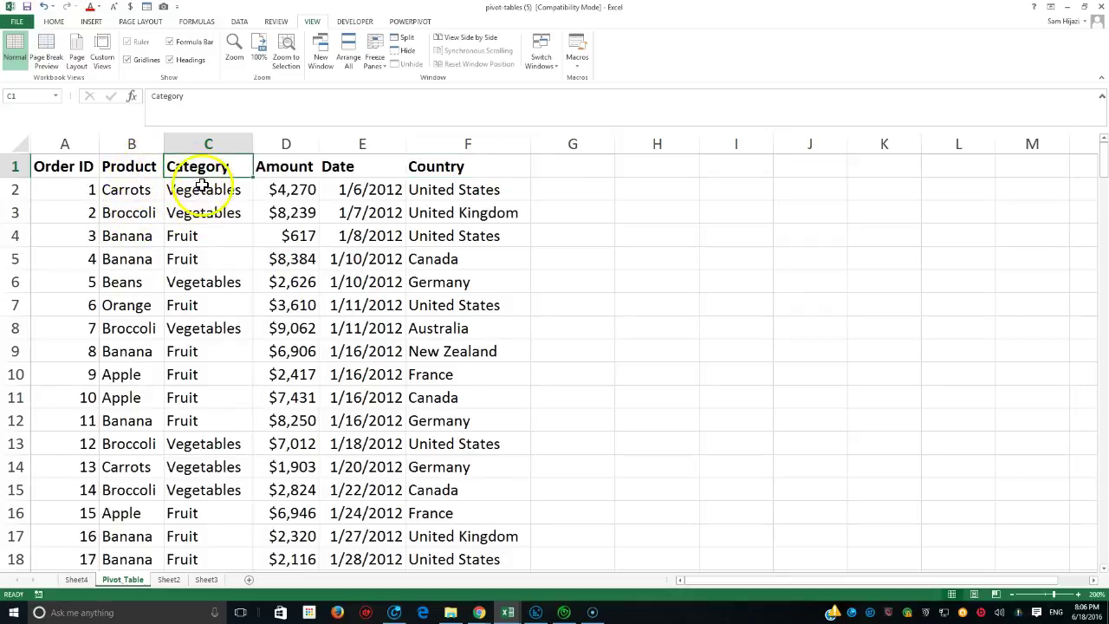
{"action": "left_click", "coordinate": [284, 173]}
{"action": "left_click", "coordinate": [360, 172]}
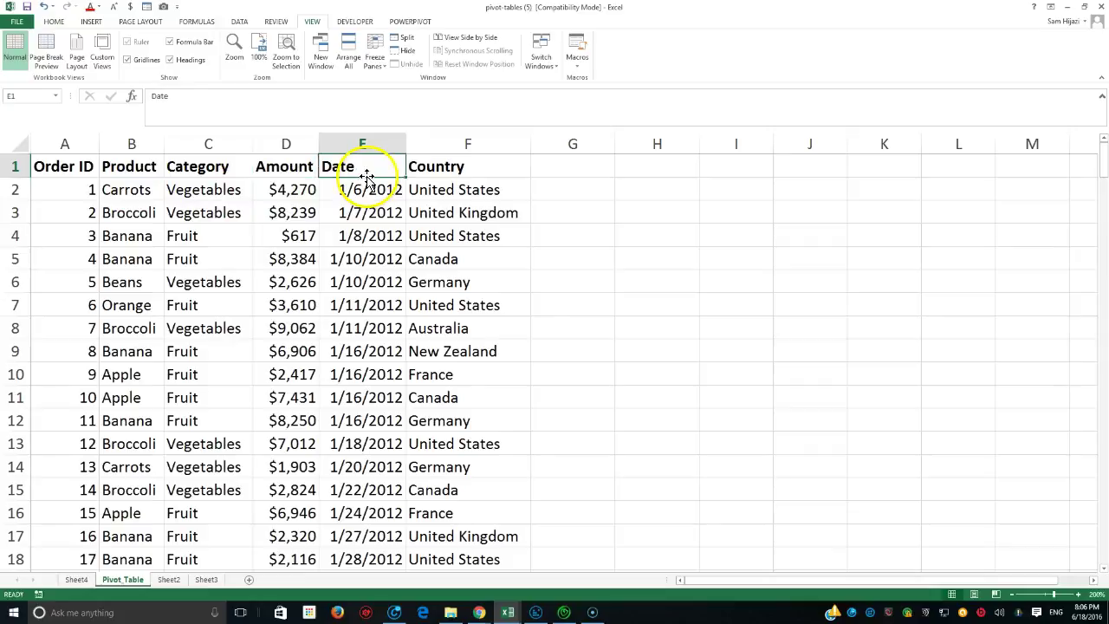
{"action": "scroll", "coordinate": [493, 230], "scroll_direction": "down", "scroll_amount": 7}
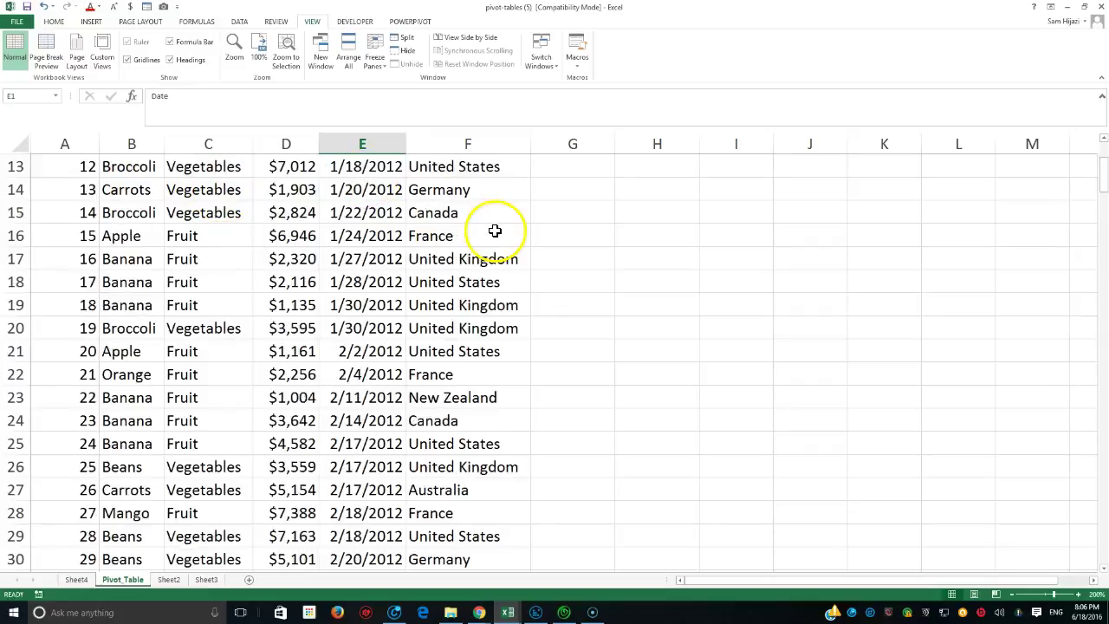
{"action": "scroll", "coordinate": [482, 255], "scroll_direction": "up", "scroll_amount": 7}
{"action": "scroll", "coordinate": [433, 330], "scroll_direction": "down", "scroll_amount": 1}
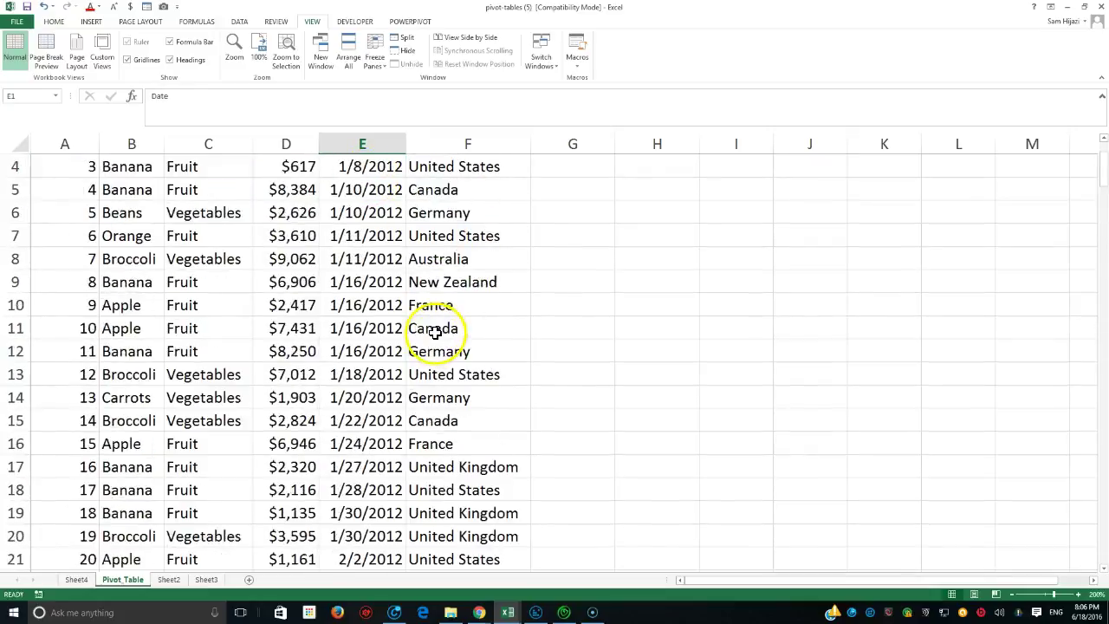
{"action": "scroll", "coordinate": [421, 310], "scroll_direction": "up", "scroll_amount": 1}
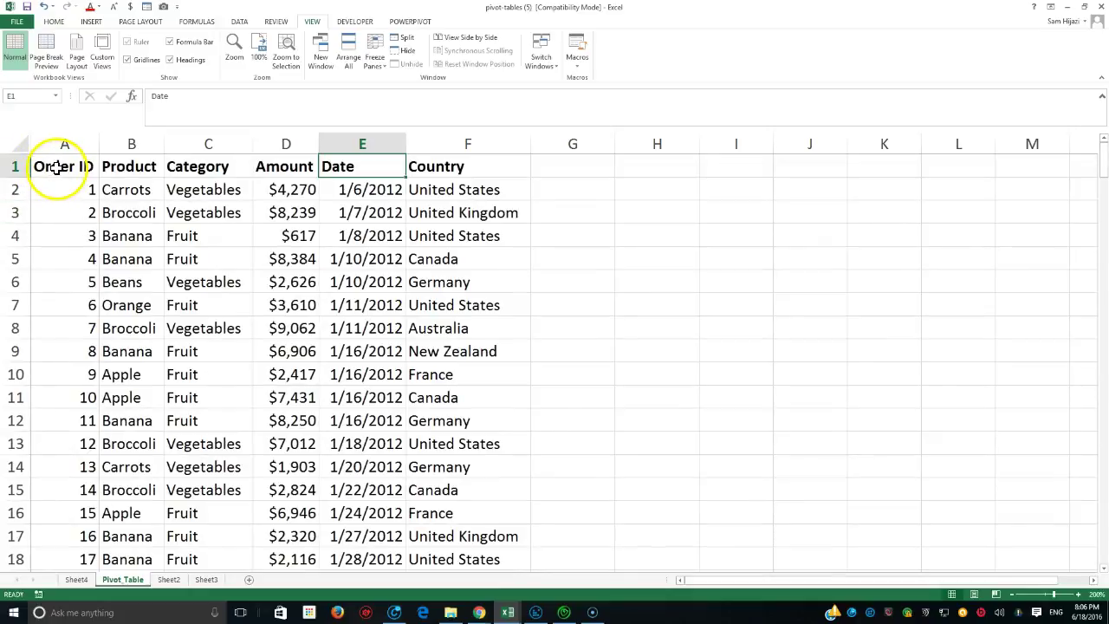
Step: Jump from the Order ID header to the last record in column A to check the data's extent
{"action": "left_click", "coordinate": [57, 168]}
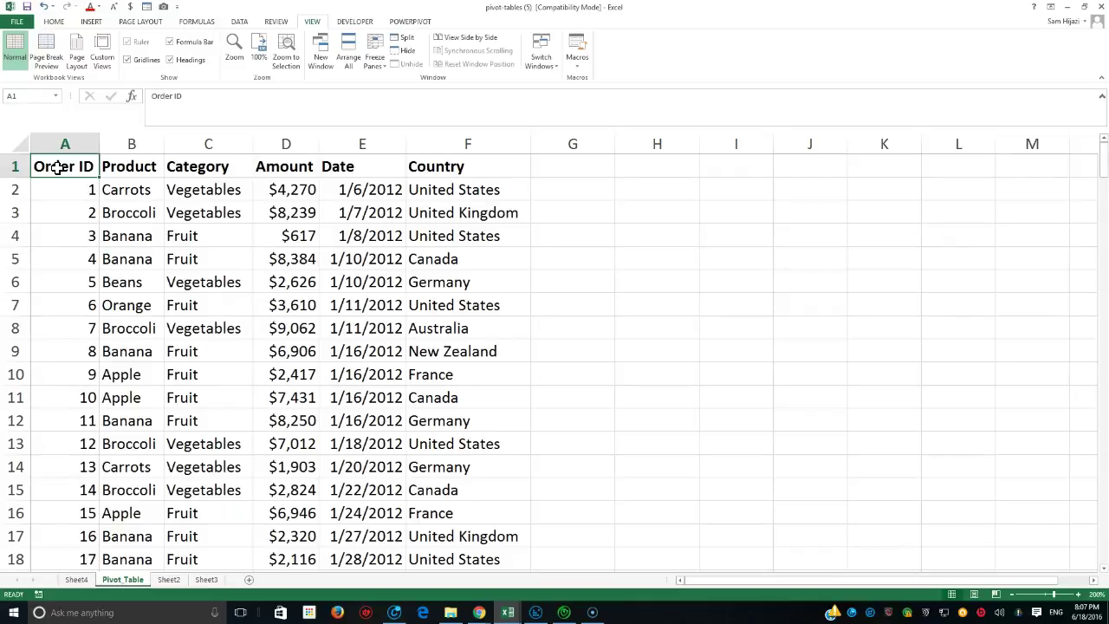
{"action": "key", "text": "ctrl+Down"}
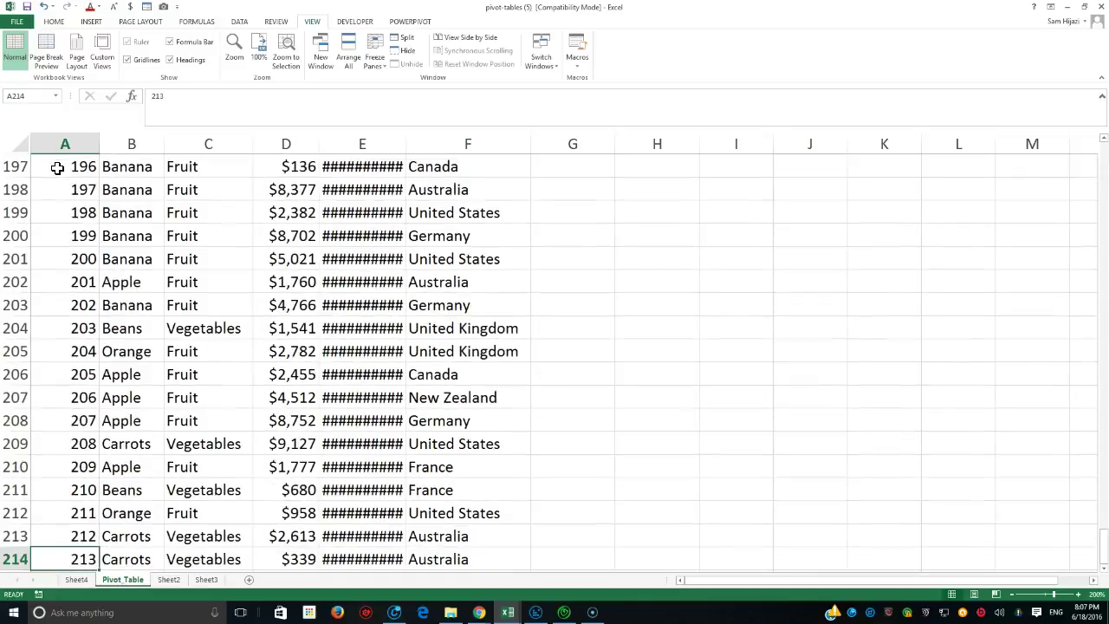
{"action": "left_click", "coordinate": [85, 563]}
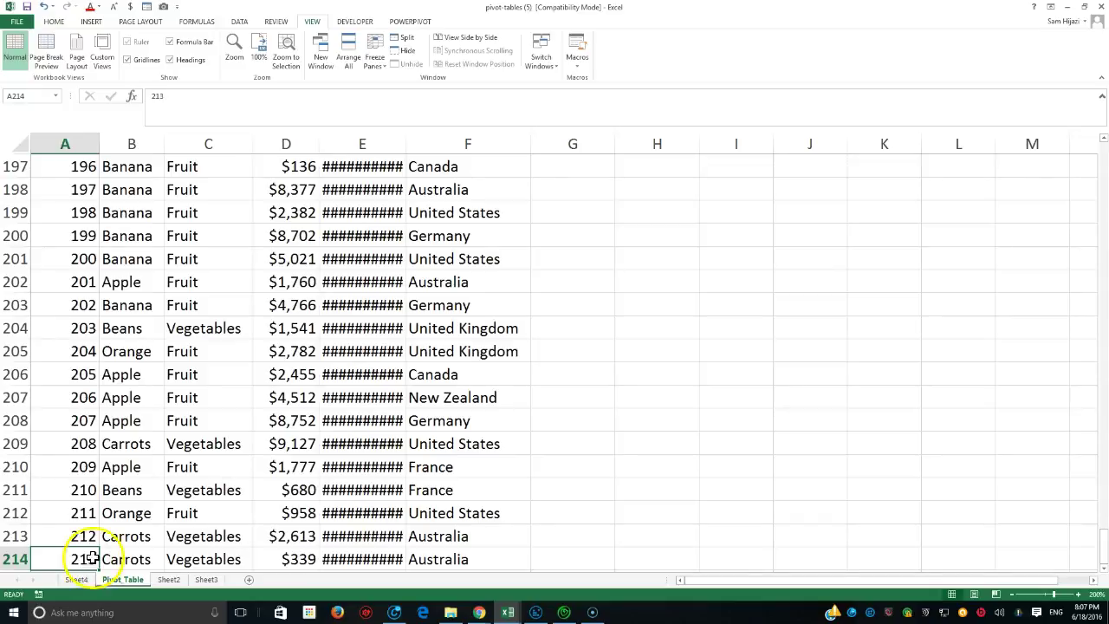
Step: Fit the width of Date column E to its contents and return to the Order ID header
{"action": "left_click", "coordinate": [403, 140]}
{"action": "double_click", "coordinate": [404, 141]}
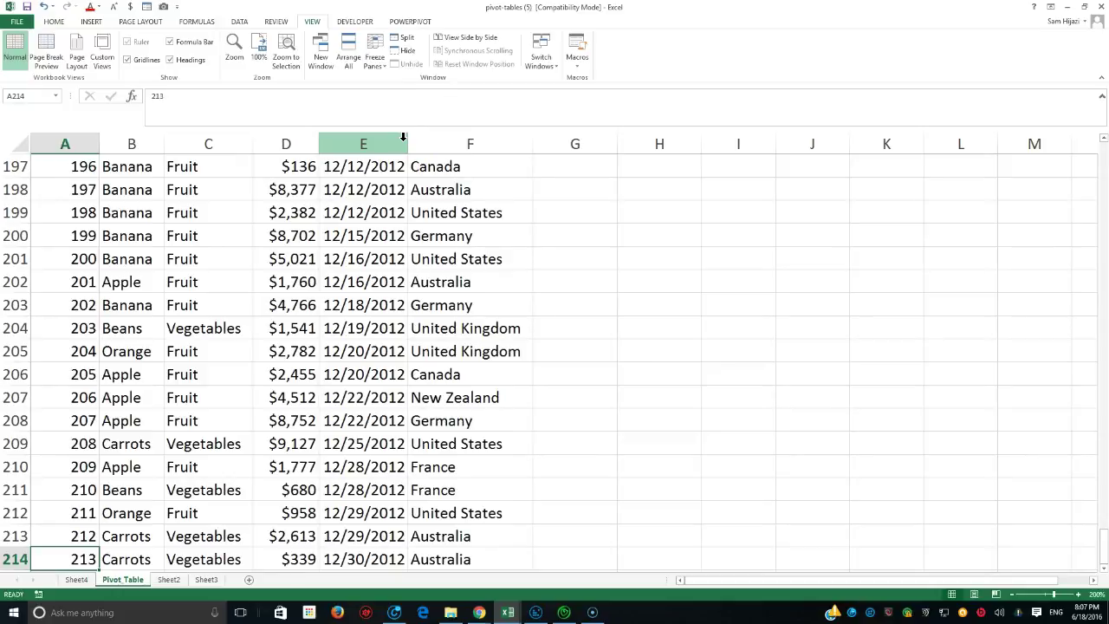
{"action": "key", "text": "ctrl+Home"}
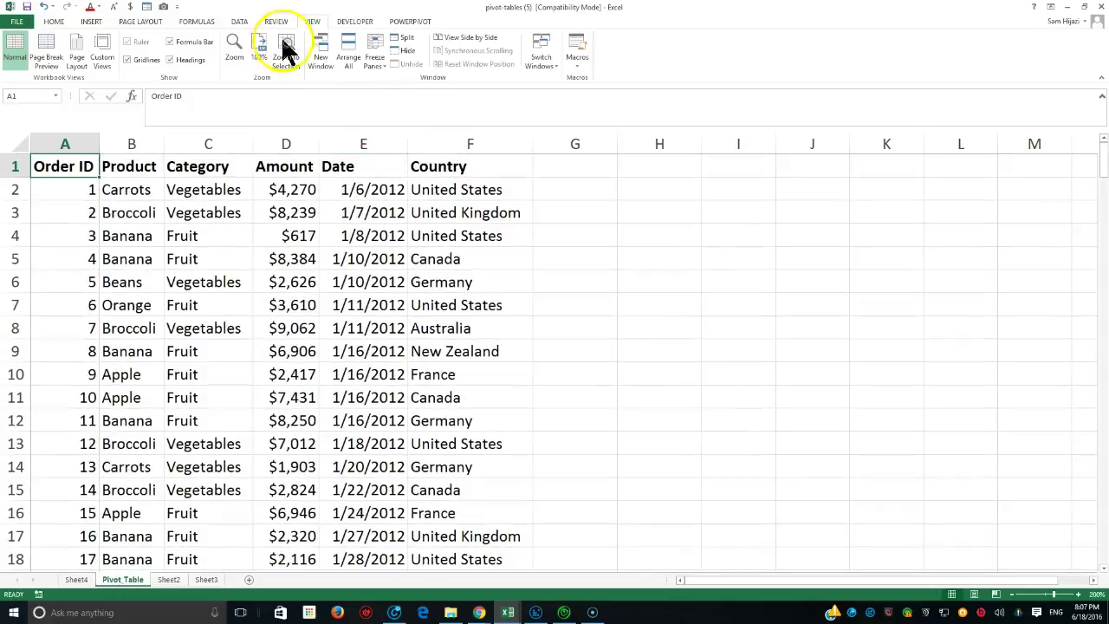
{"action": "left_click", "coordinate": [87, 159]}
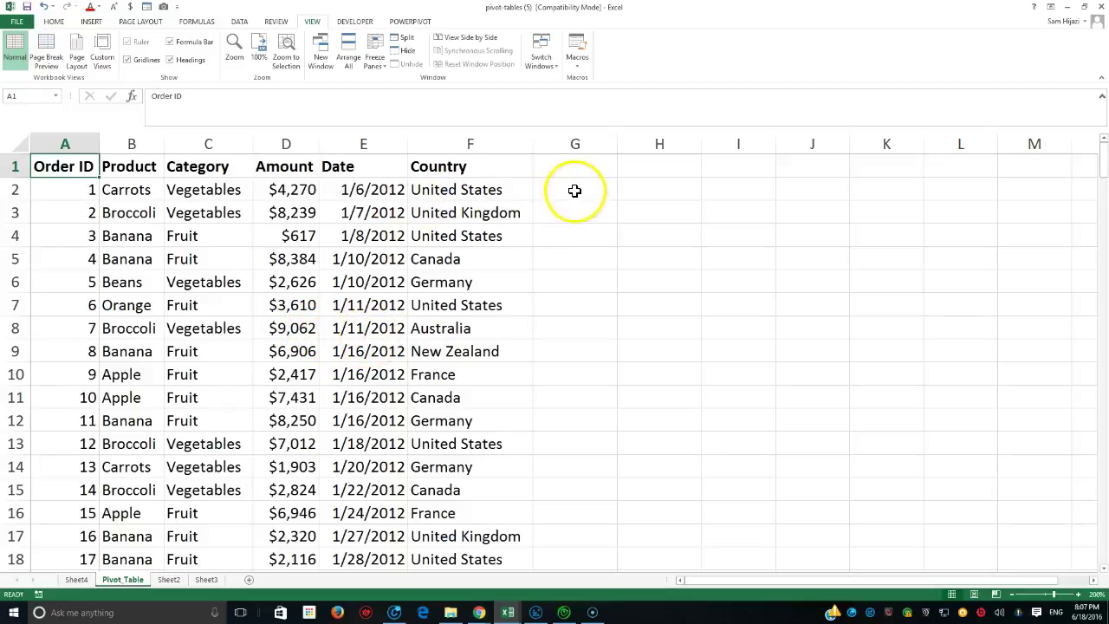
Step: Examine column G beside the data and jump down it to the last row of the sheet
{"action": "left_click", "coordinate": [574, 145]}
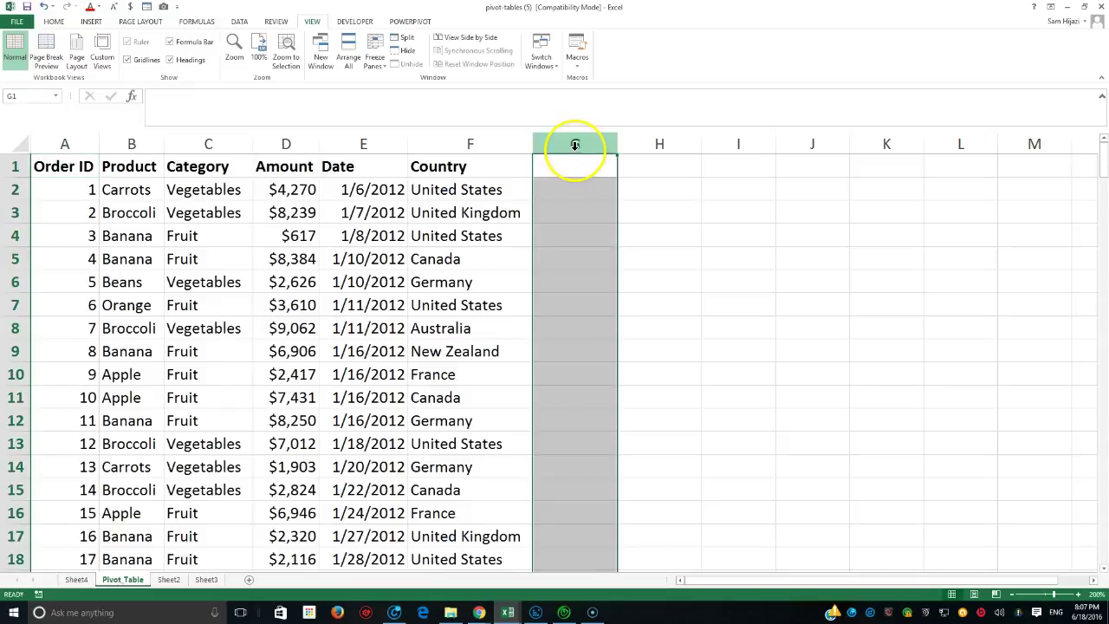
{"action": "left_click", "coordinate": [574, 169]}
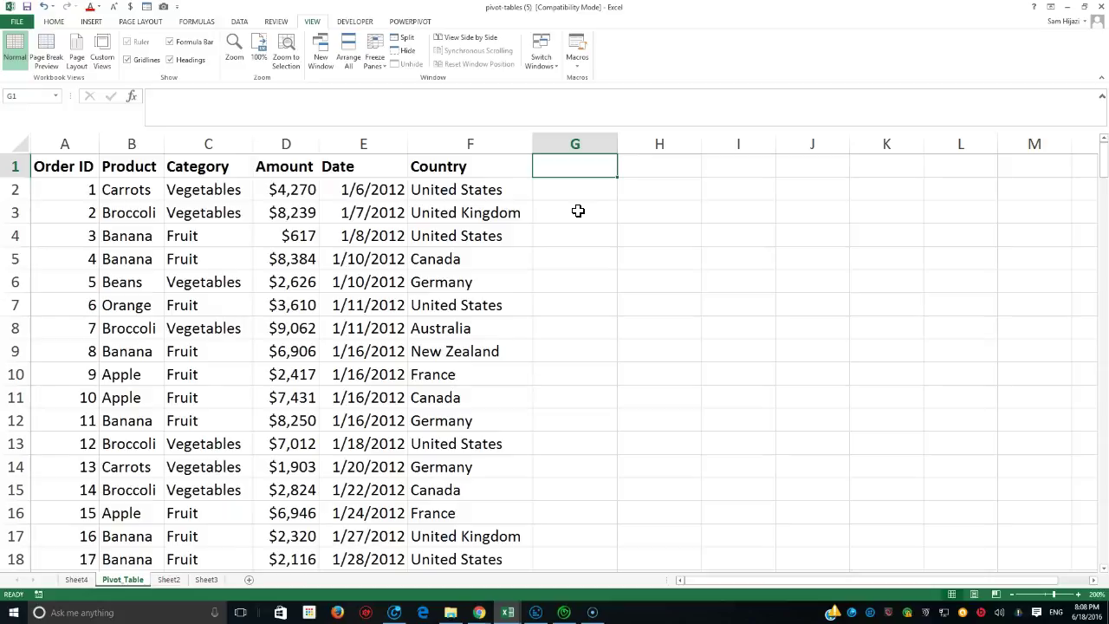
{"action": "key", "text": "ctrl+Down"}
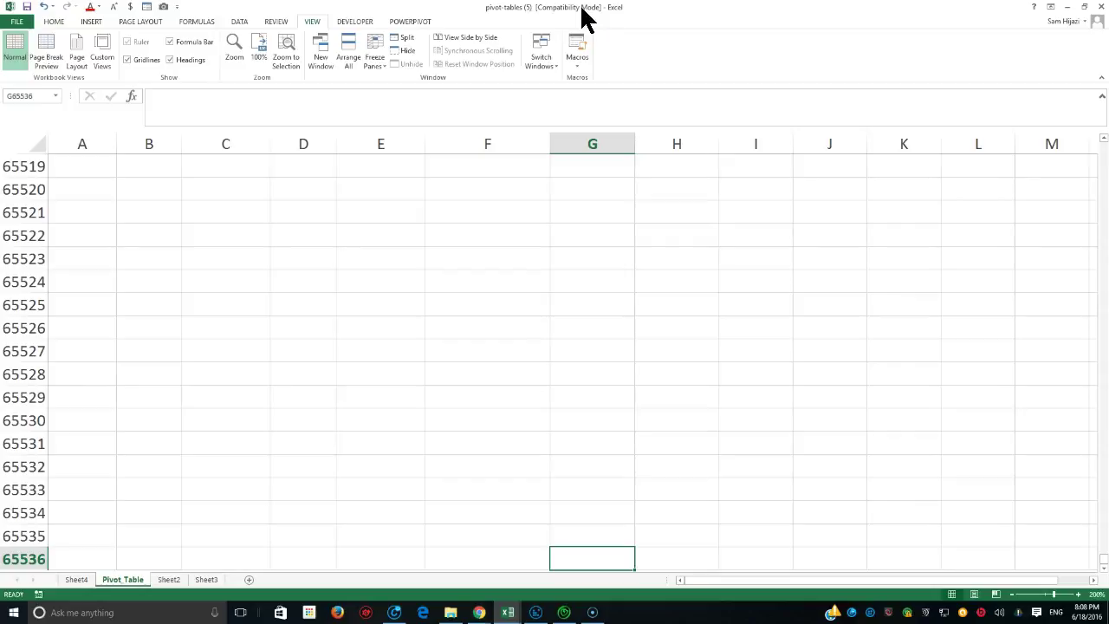
{"action": "left_click", "coordinate": [28, 557]}
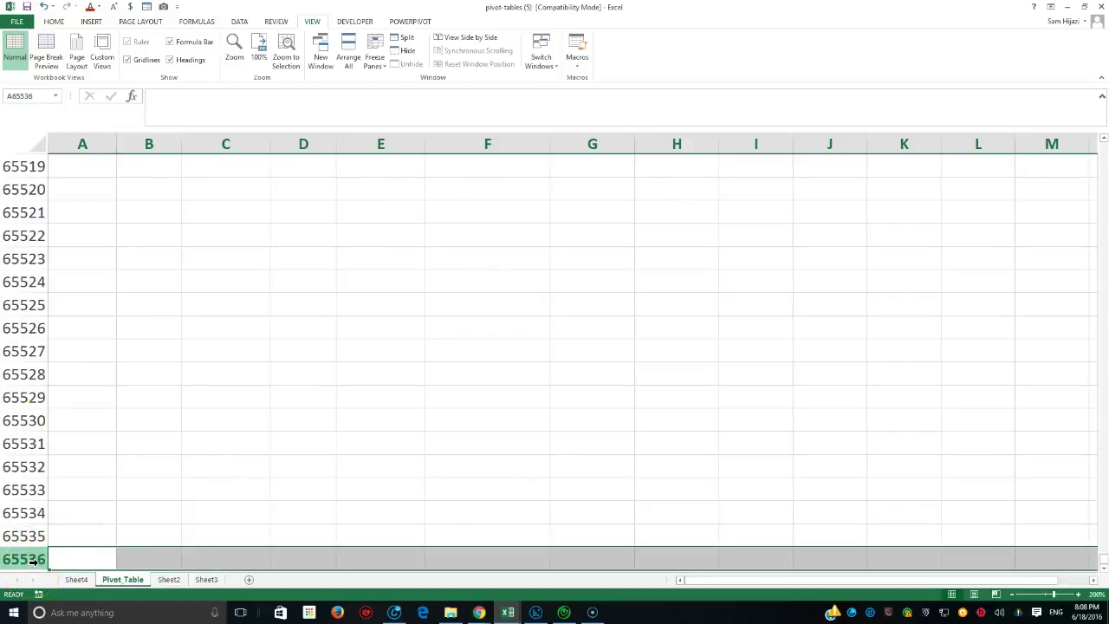
Step: Save the workbook in the Downloads folder as pivot-tables (5) in the Excel Workbook format
{"action": "left_click", "coordinate": [19, 23]}
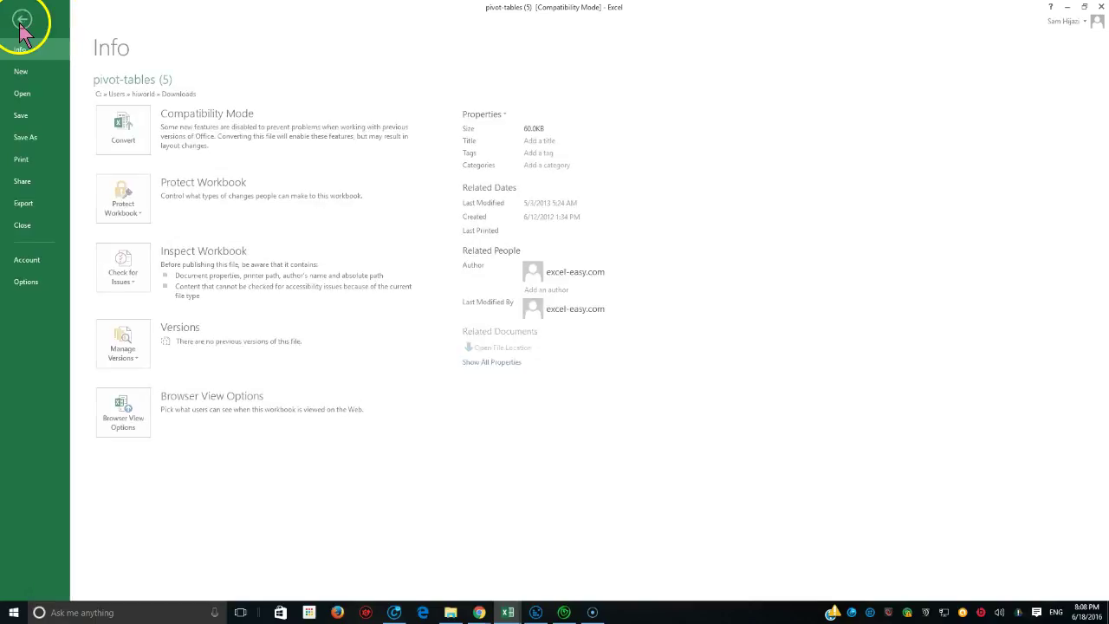
{"action": "left_click", "coordinate": [25, 137]}
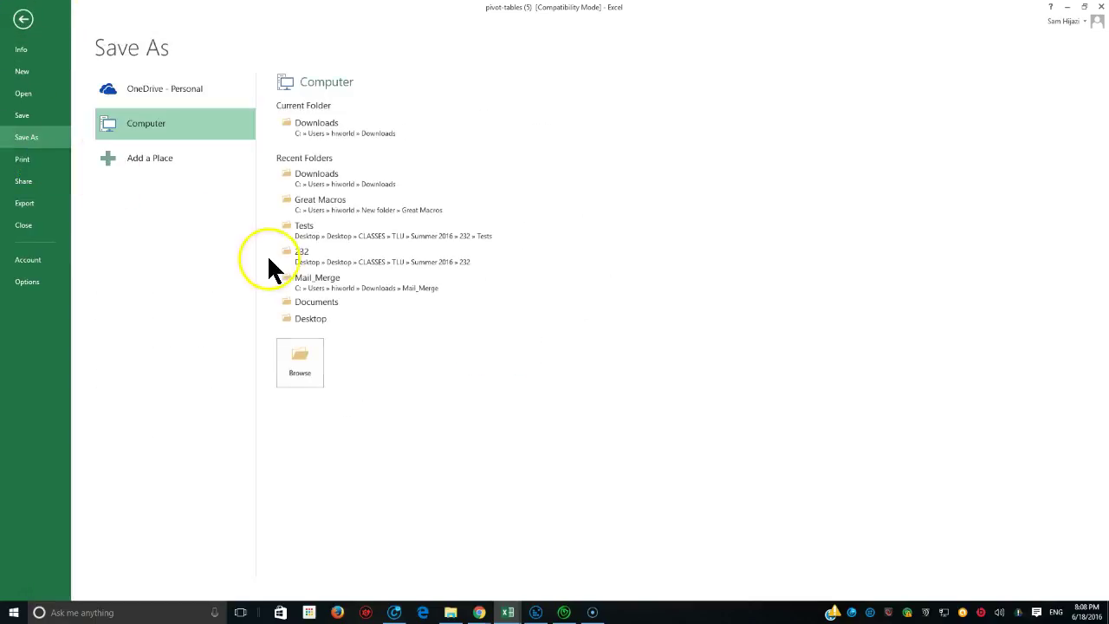
{"action": "double_click", "coordinate": [166, 123]}
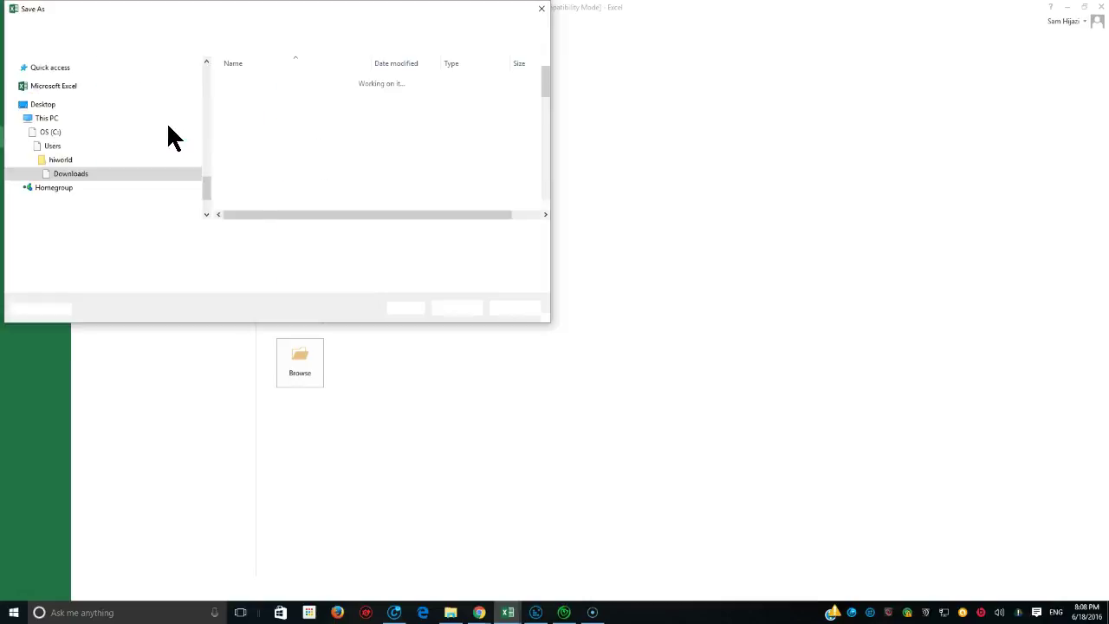
{"action": "left_click", "coordinate": [230, 248]}
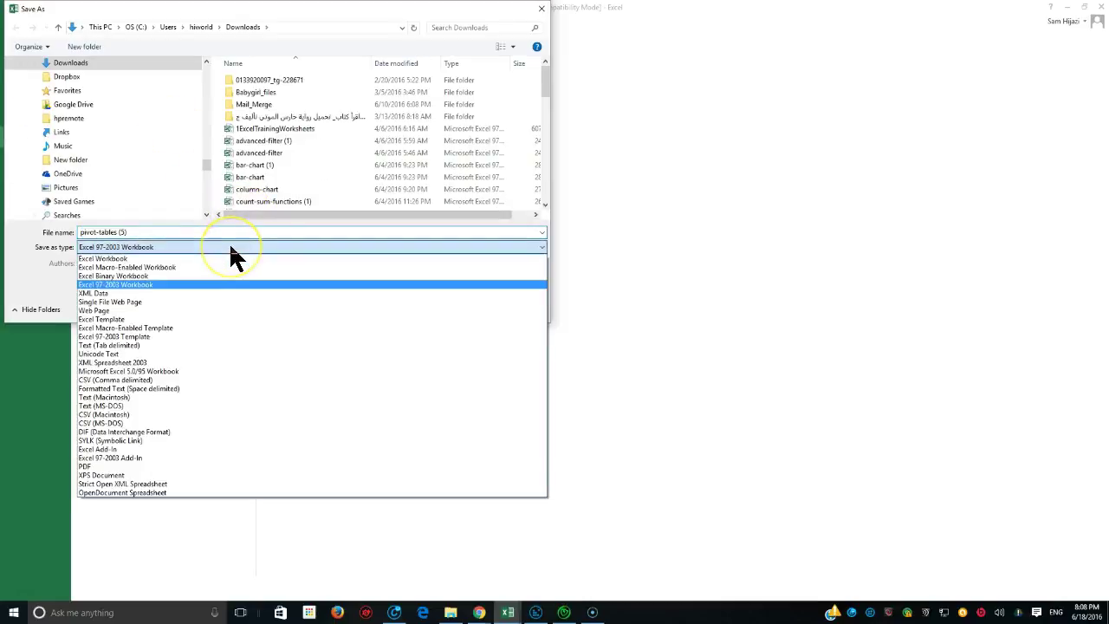
{"action": "left_click", "coordinate": [125, 258]}
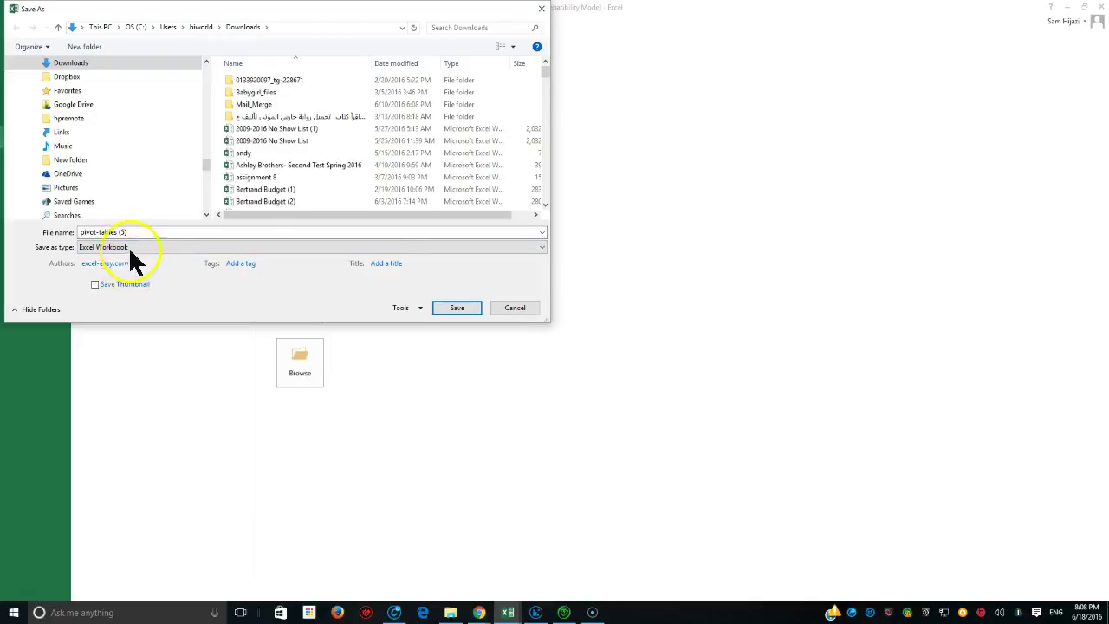
{"action": "left_click", "coordinate": [144, 247]}
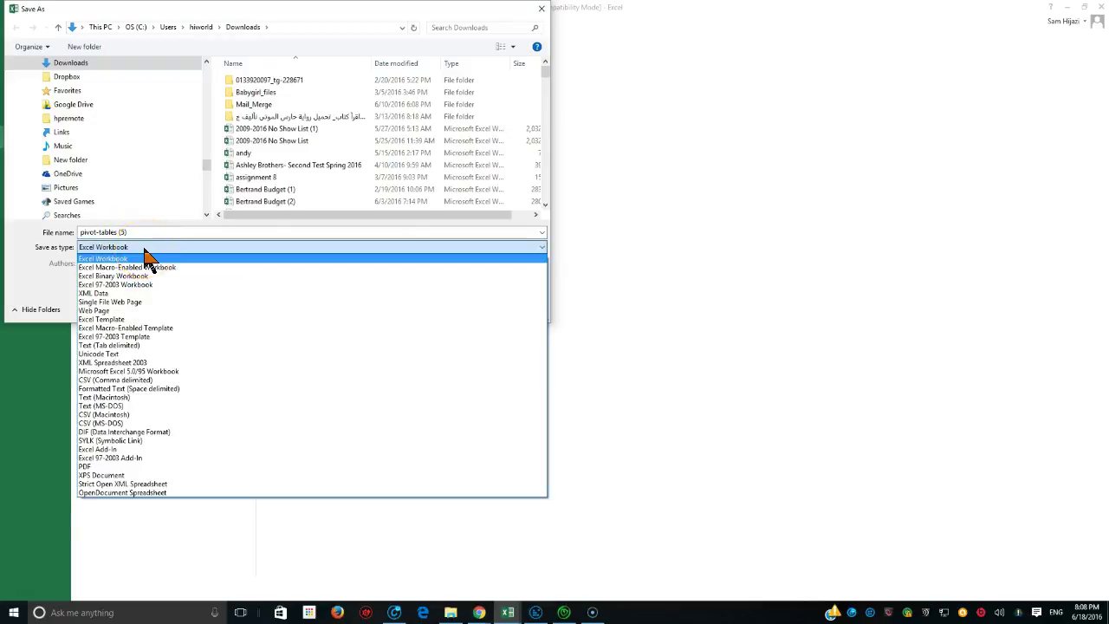
{"action": "left_click", "coordinate": [127, 259]}
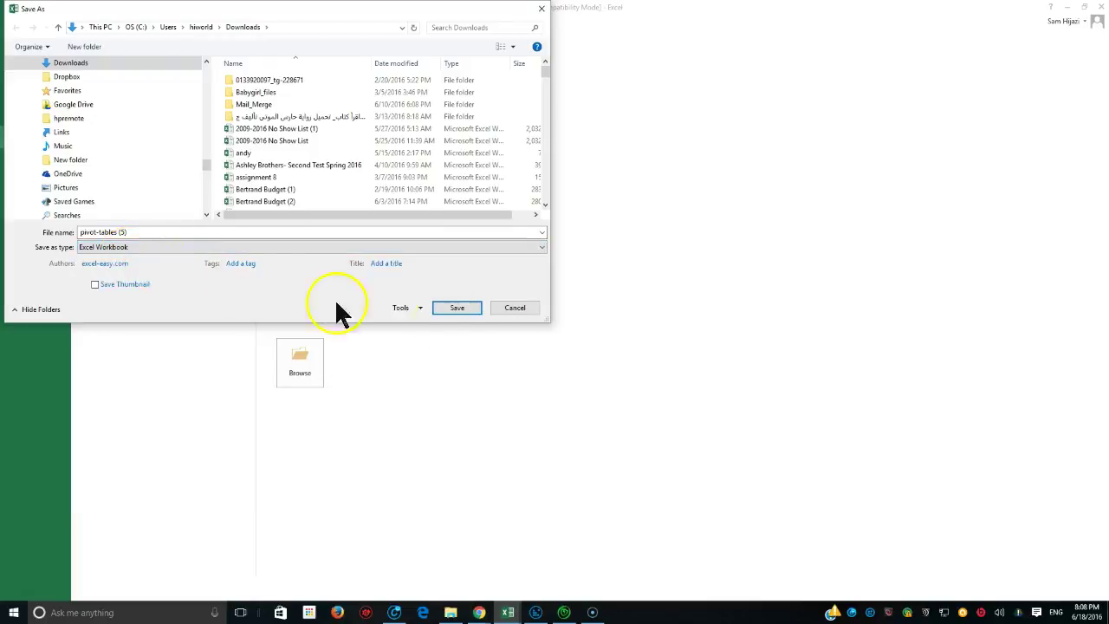
{"action": "left_click", "coordinate": [470, 311]}
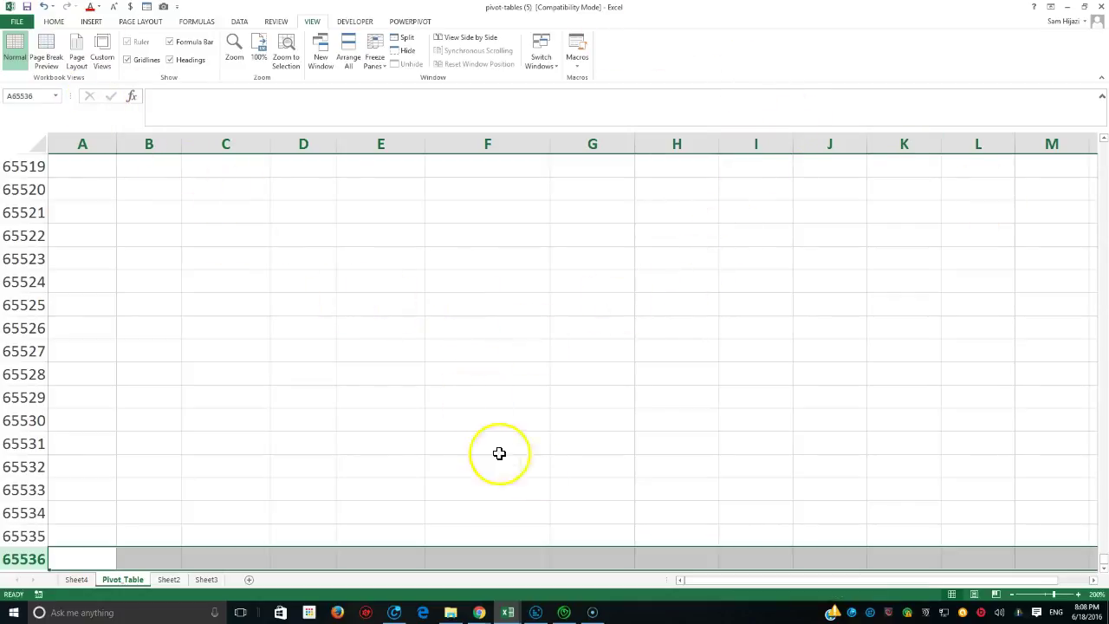
Step: Jump back up column B from the sheet's last row to the Product header
{"action": "left_click", "coordinate": [174, 556]}
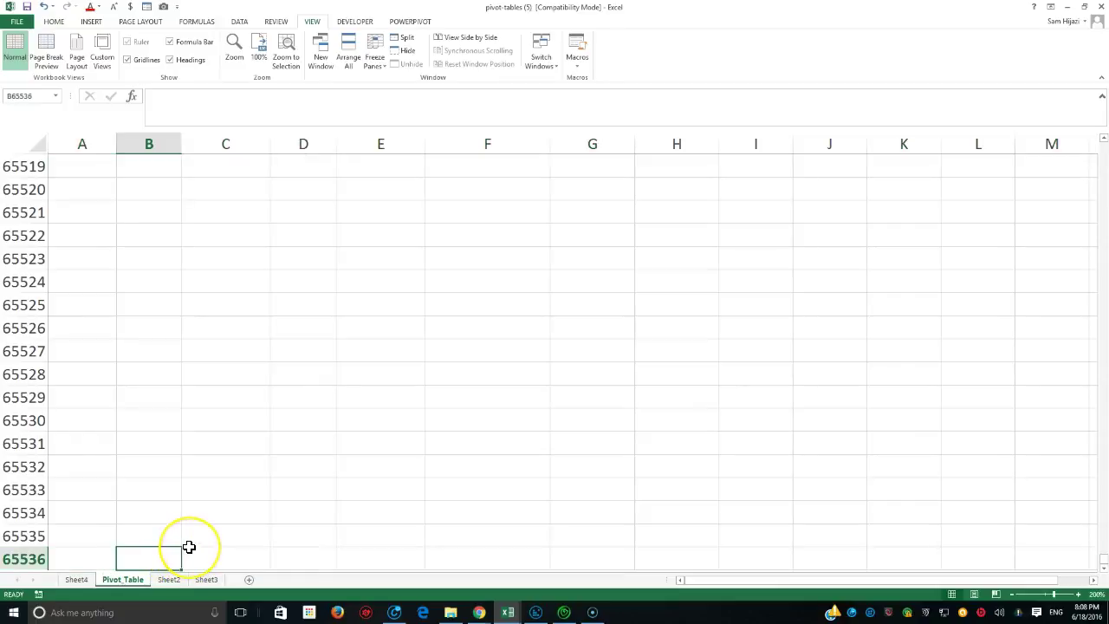
{"action": "key", "text": "ctrl+Up"}
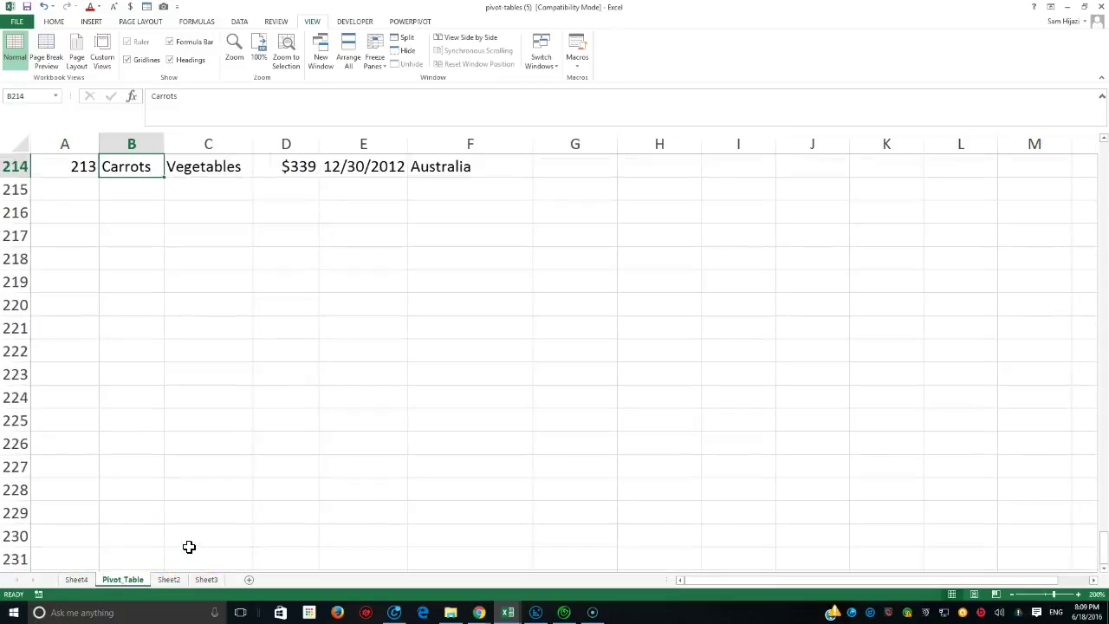
{"action": "key", "text": "ctrl+Up"}
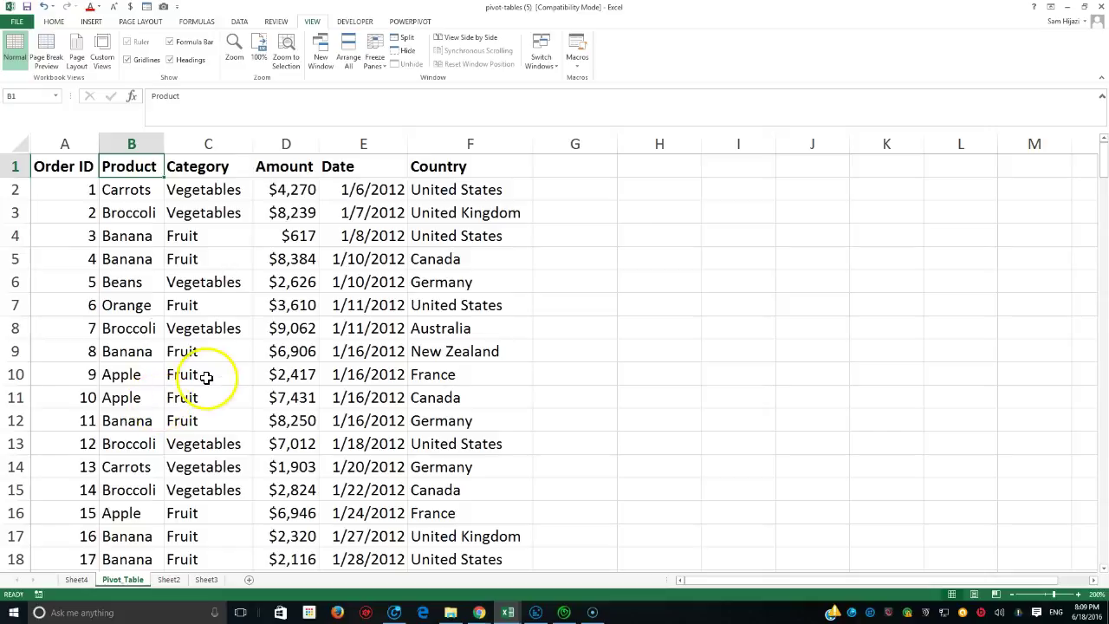
Step: Check the data's boundaries at column G beside Country and row 215 below the last record, and return to the first rows
{"action": "left_click", "coordinate": [597, 148]}
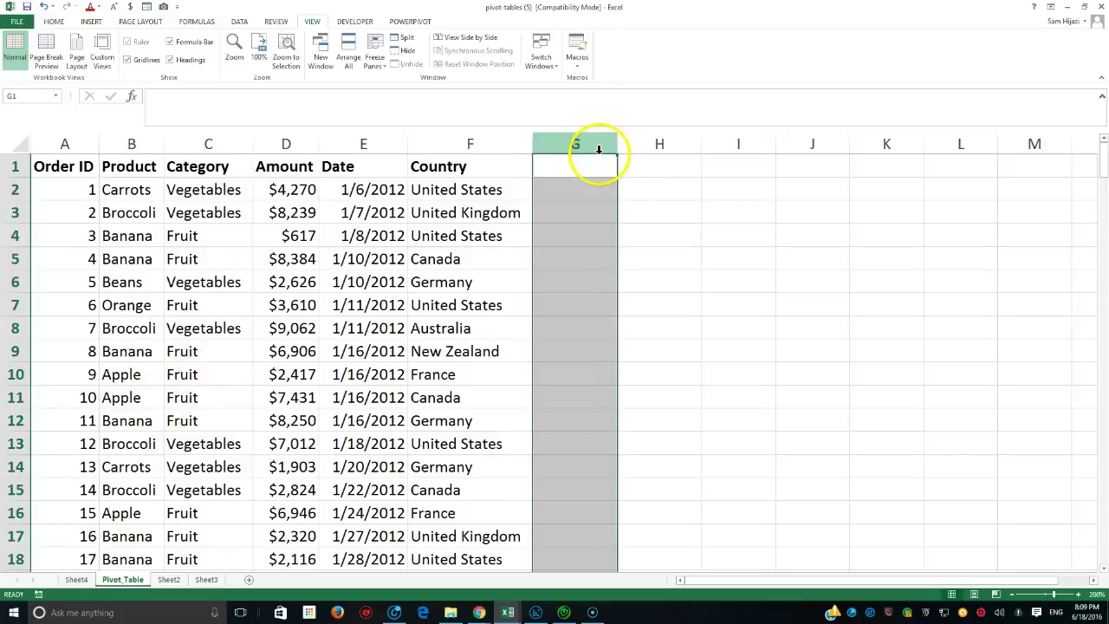
{"action": "left_click", "coordinate": [475, 166]}
{"action": "key", "text": "ctrl+Down"}
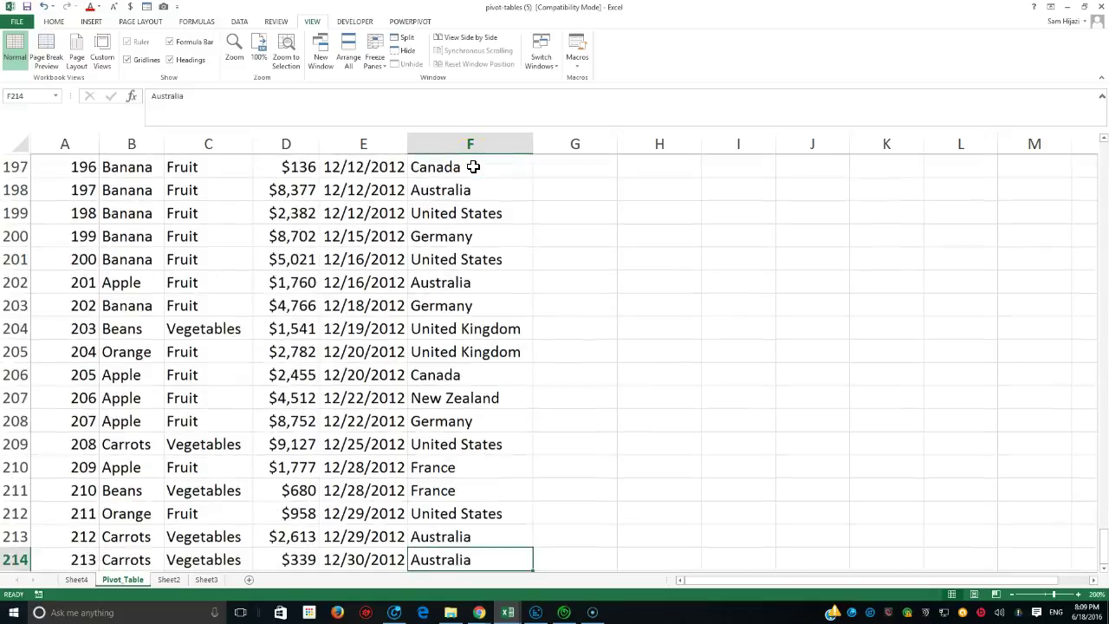
{"action": "scroll", "coordinate": [329, 558], "scroll_direction": "down", "scroll_amount": 3}
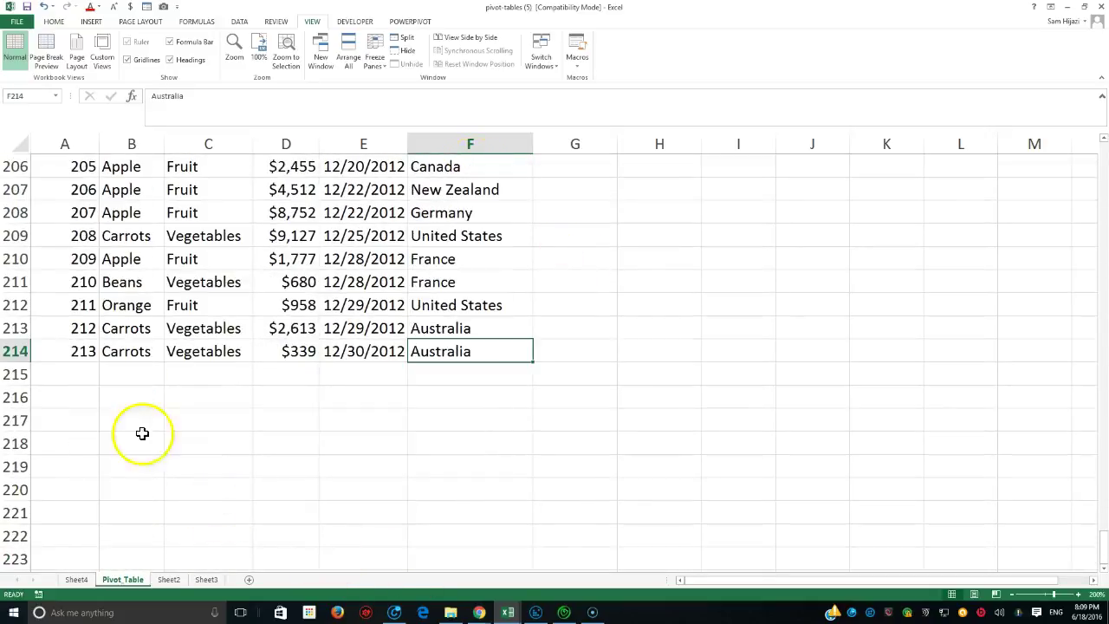
{"action": "left_click_drag", "start_coordinate": [74, 374], "coordinate": [423, 381]}
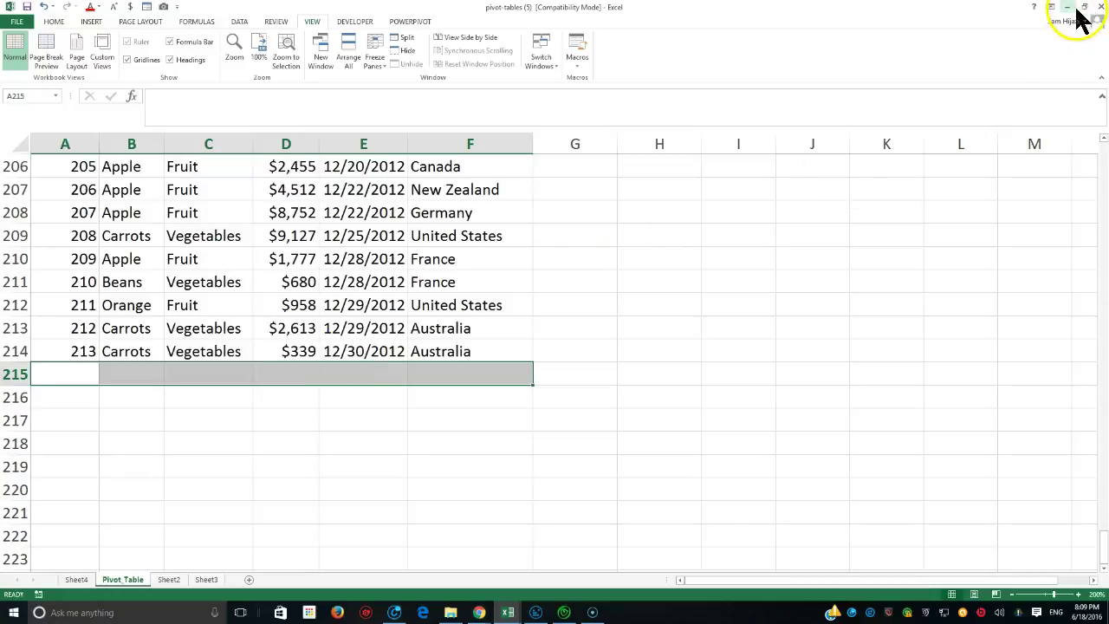
{"action": "scroll", "coordinate": [425, 375], "scroll_direction": "up", "scroll_amount": 20}
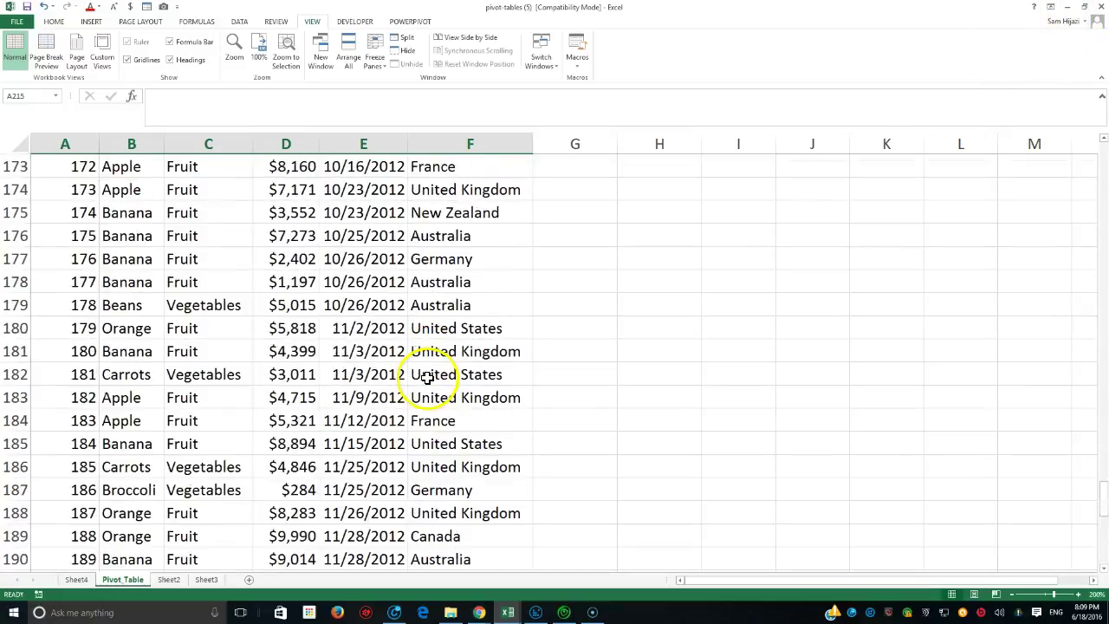
{"action": "scroll", "coordinate": [449, 292], "scroll_direction": "up", "scroll_amount": 20}
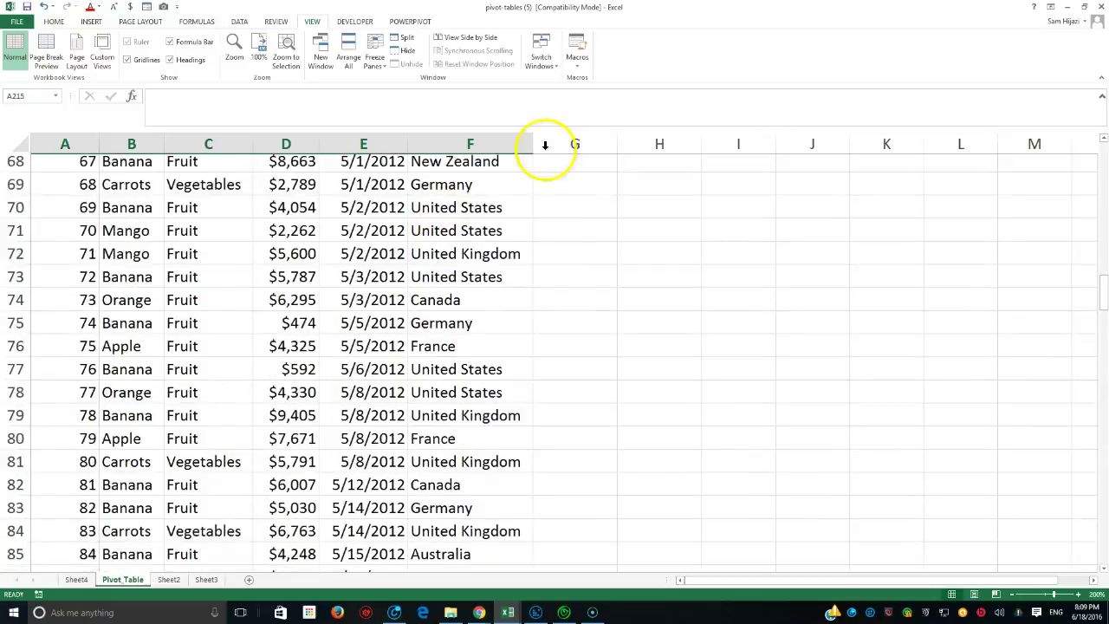
{"action": "scroll", "coordinate": [555, 177], "scroll_direction": "up", "scroll_amount": 20}
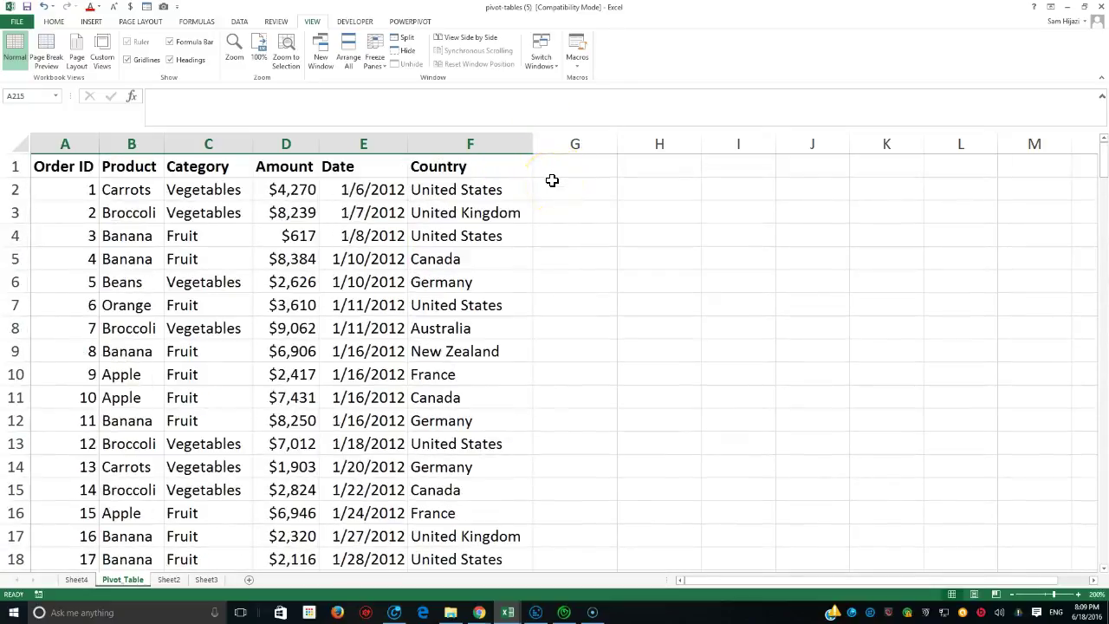
{"action": "left_click", "coordinate": [196, 228]}
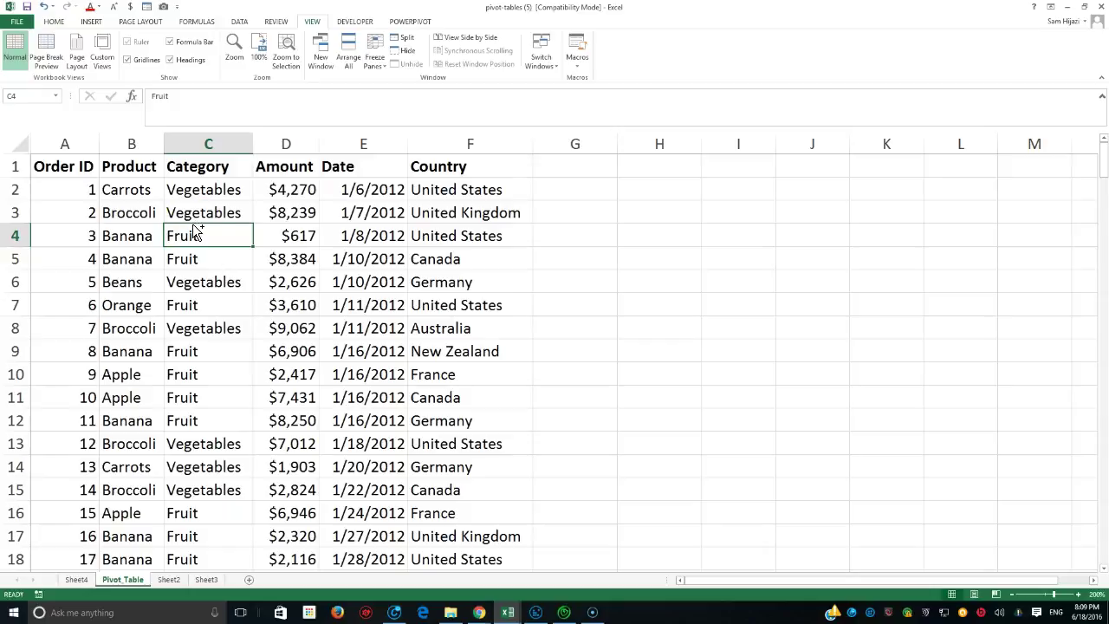
{"action": "key", "text": "ctrl+t"}
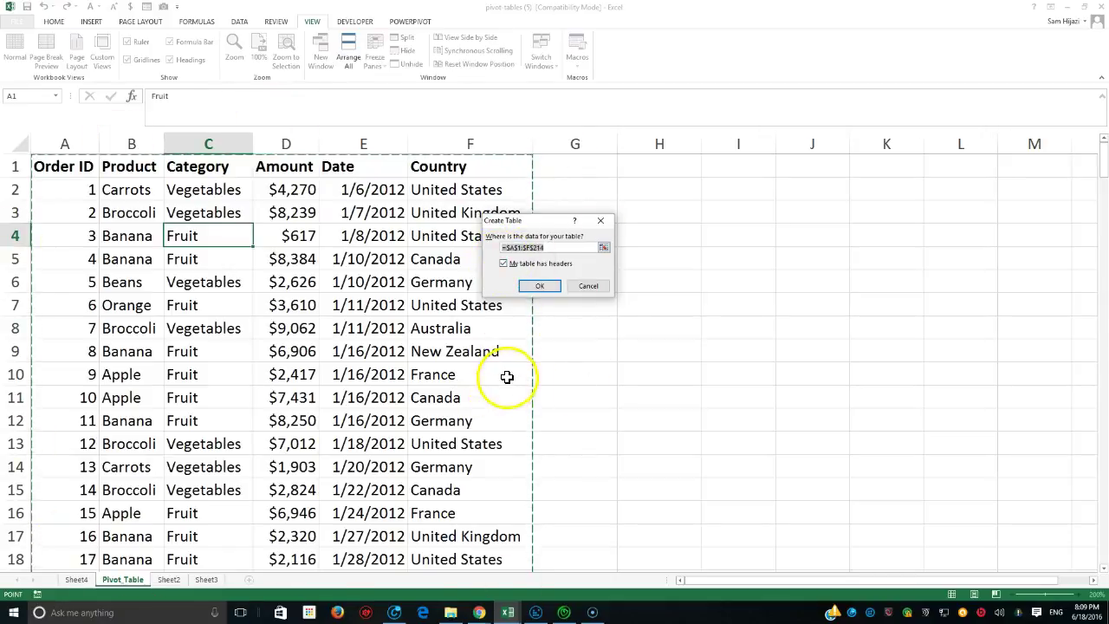
{"action": "left_click", "coordinate": [503, 263]}
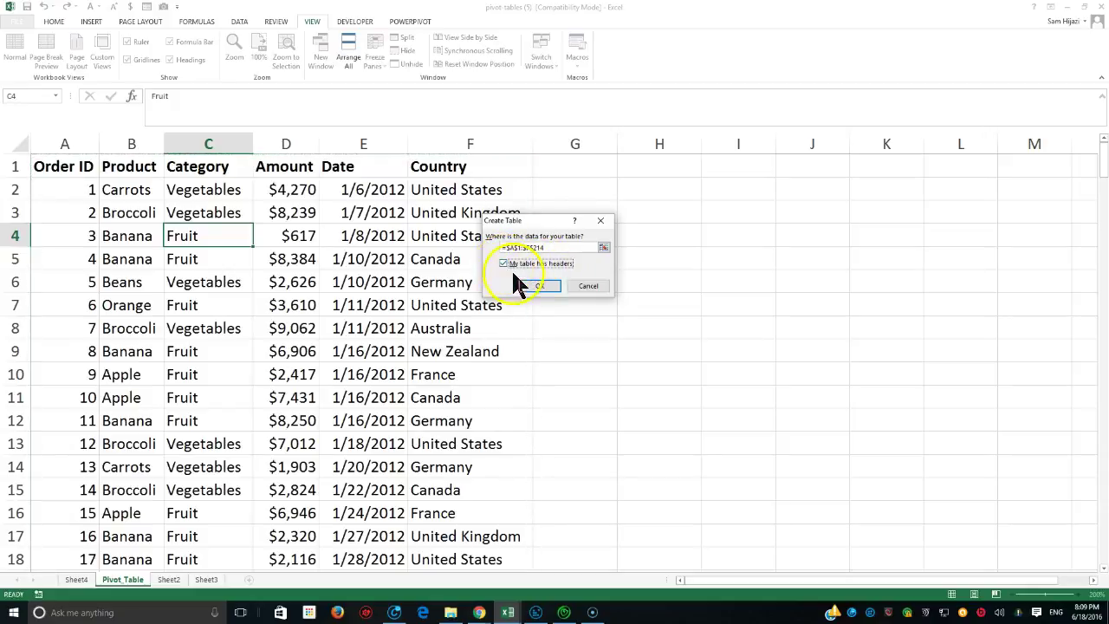
{"action": "left_click", "coordinate": [585, 286]}
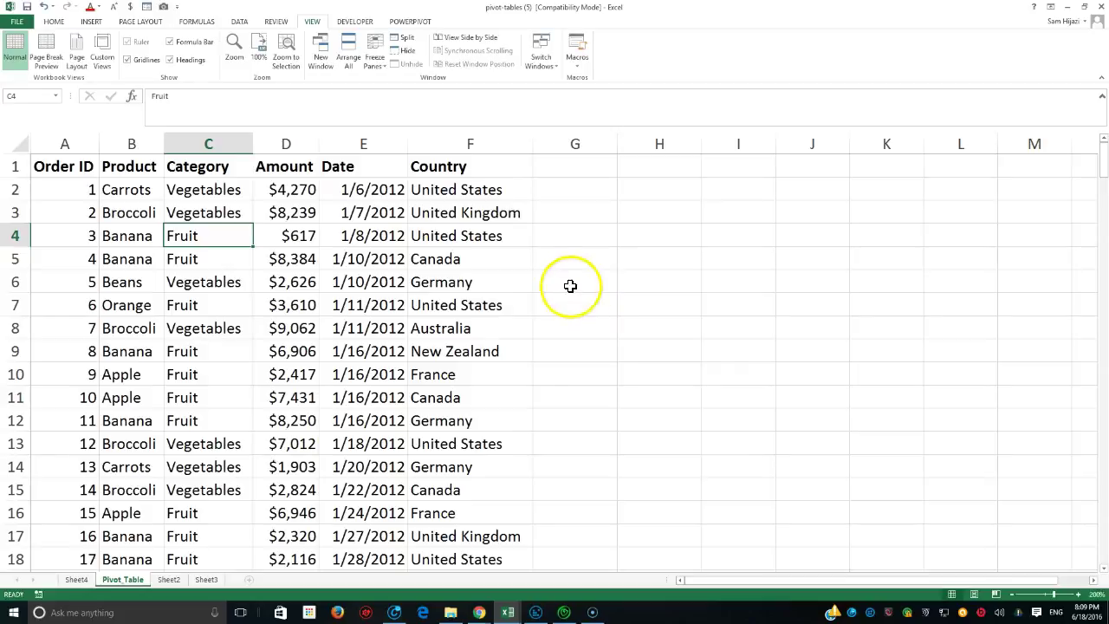
Step: Create a table from the order data in $A$1:$F$214, using the first row as headers
{"action": "left_click", "coordinate": [93, 22]}
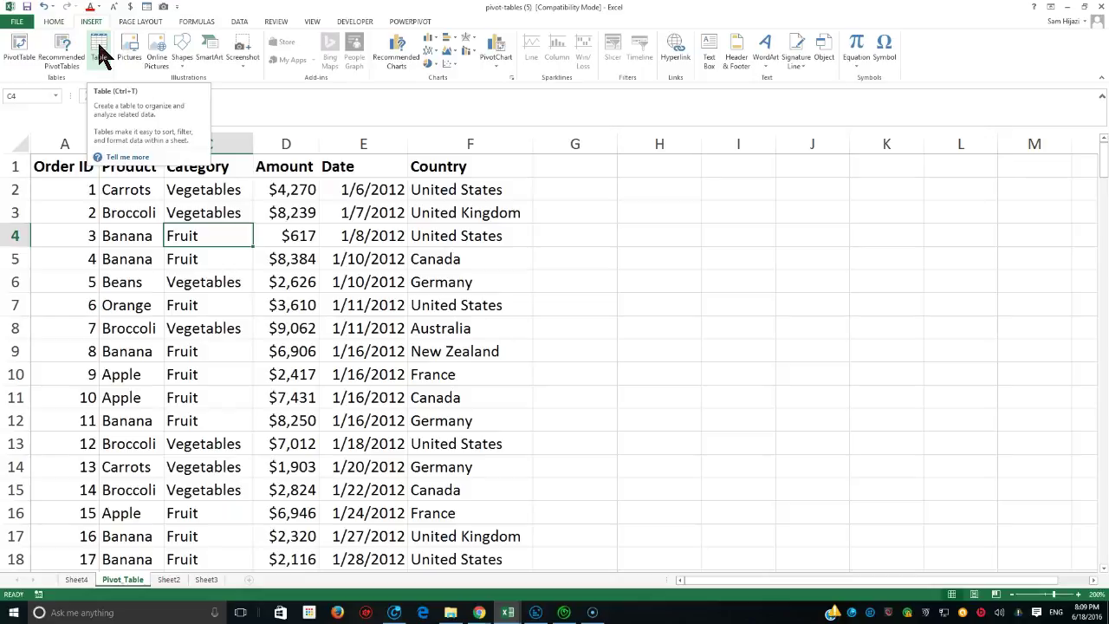
{"action": "left_click", "coordinate": [99, 52]}
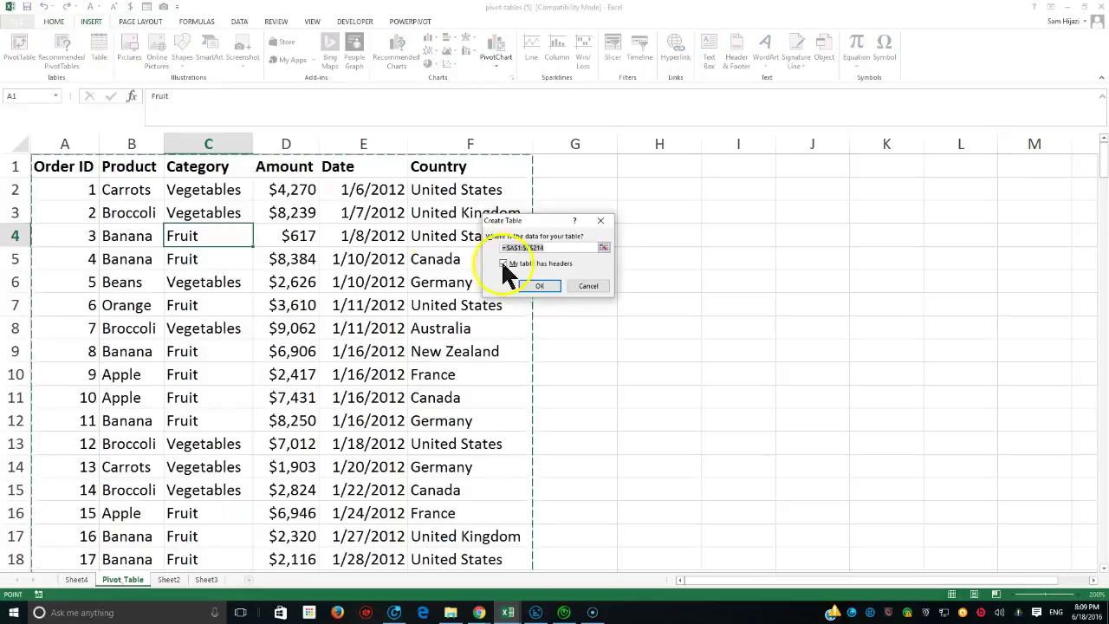
{"action": "left_click", "coordinate": [535, 286]}
{"action": "left_click", "coordinate": [537, 286]}
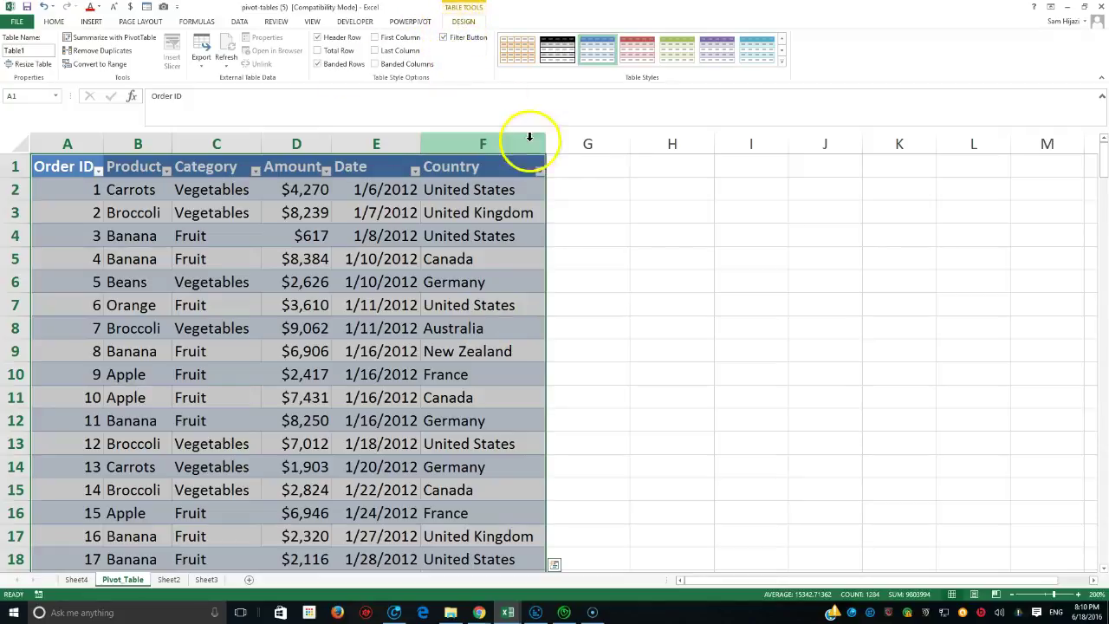
Step: Turn the order table's Total Row on and off again, and return to the Order ID header
{"action": "left_click", "coordinate": [319, 52]}
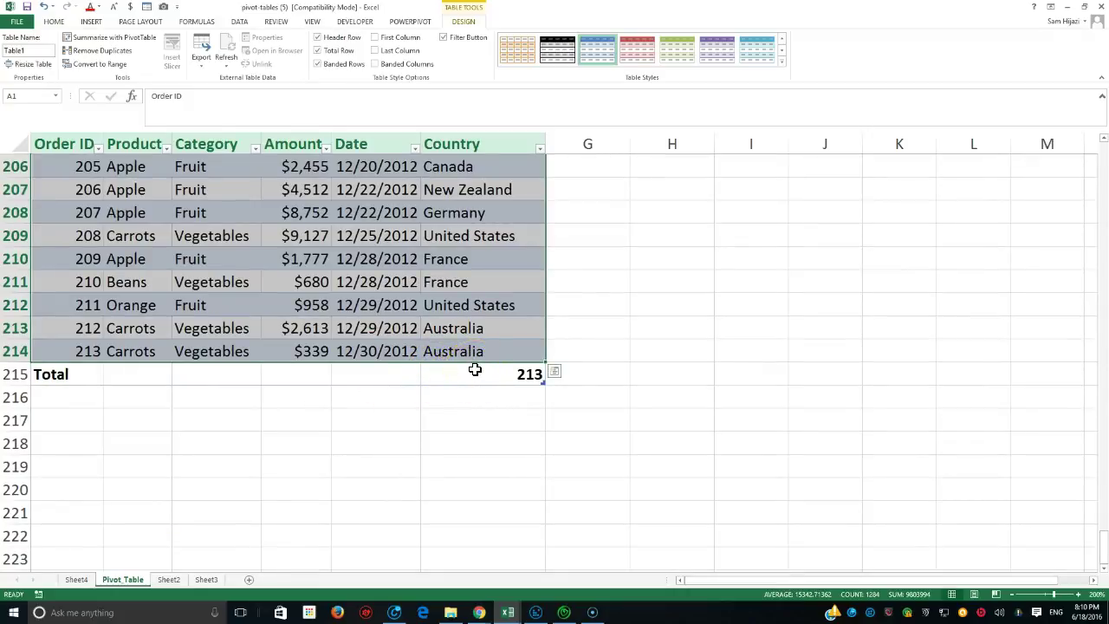
{"action": "left_click", "coordinate": [317, 50]}
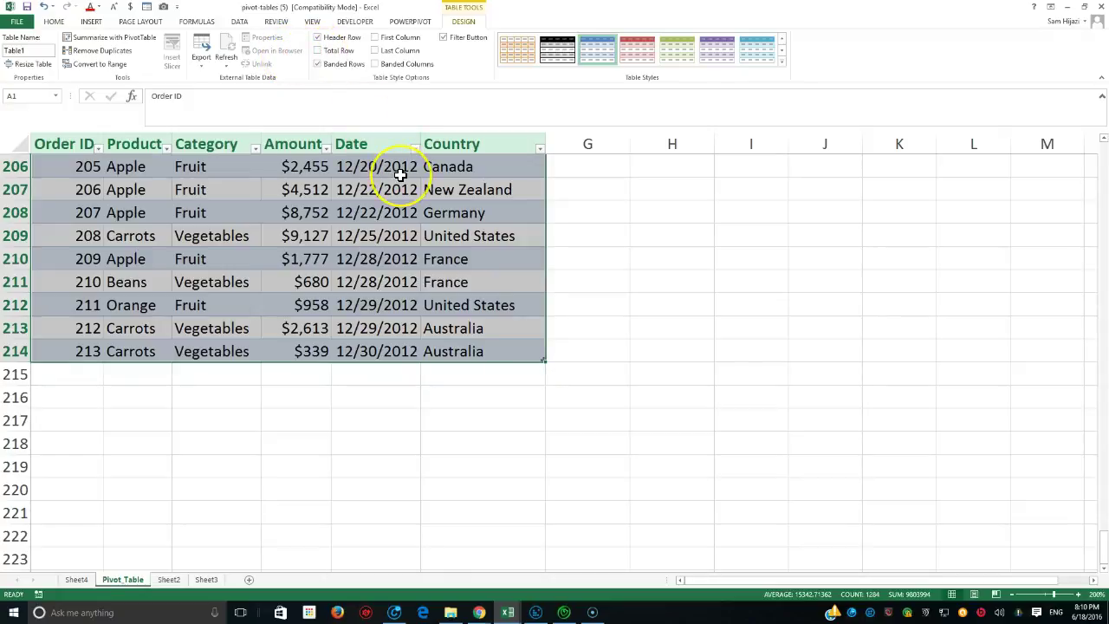
{"action": "key", "text": "ctrl+Home"}
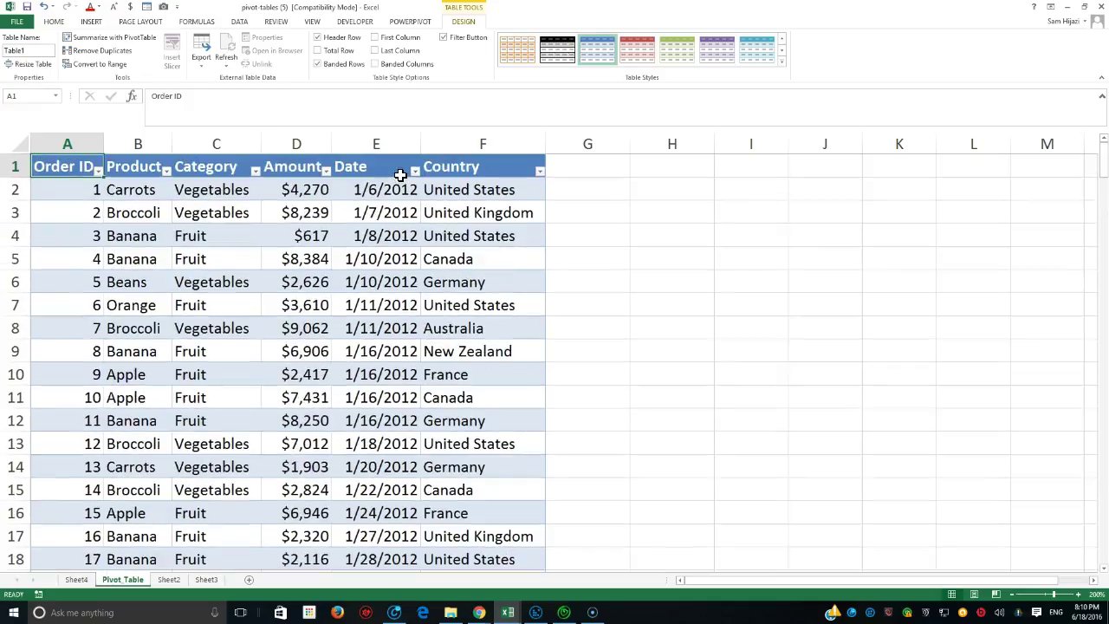
Step: Try the teal table style on the order table, followed by the light style with an orange header row
{"action": "left_click", "coordinate": [441, 188]}
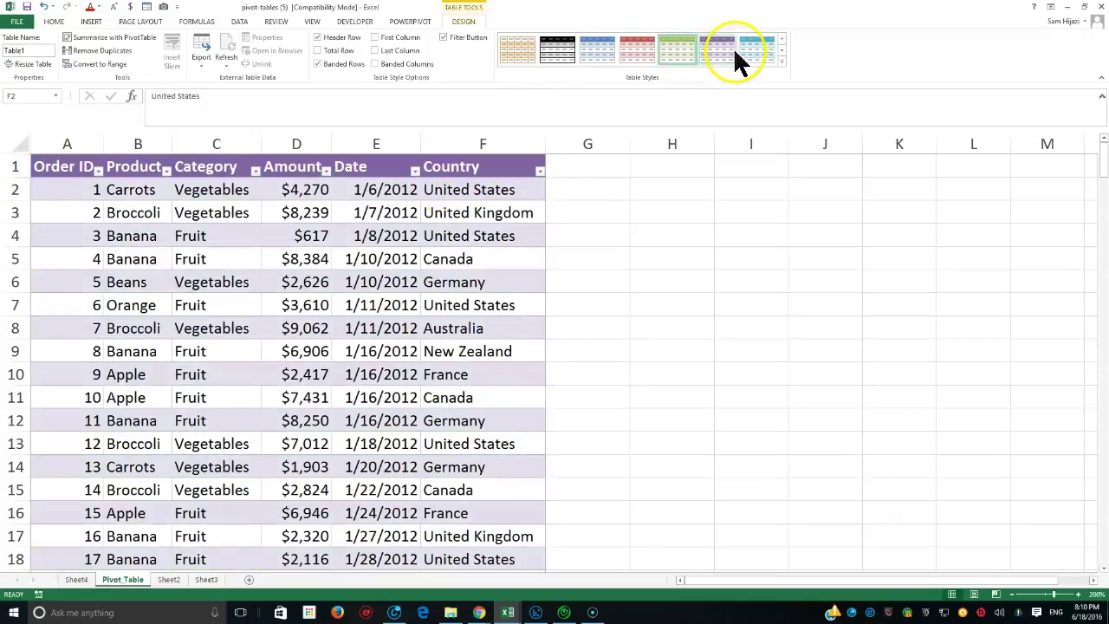
{"action": "left_click", "coordinate": [752, 54]}
{"action": "left_click", "coordinate": [363, 307]}
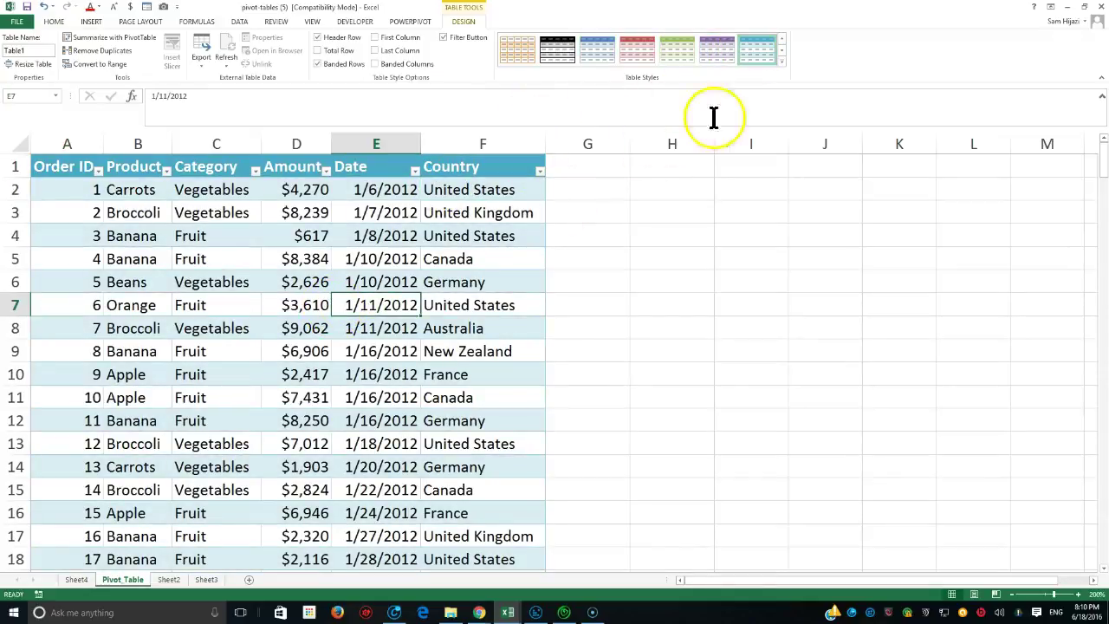
{"action": "left_click", "coordinate": [781, 60]}
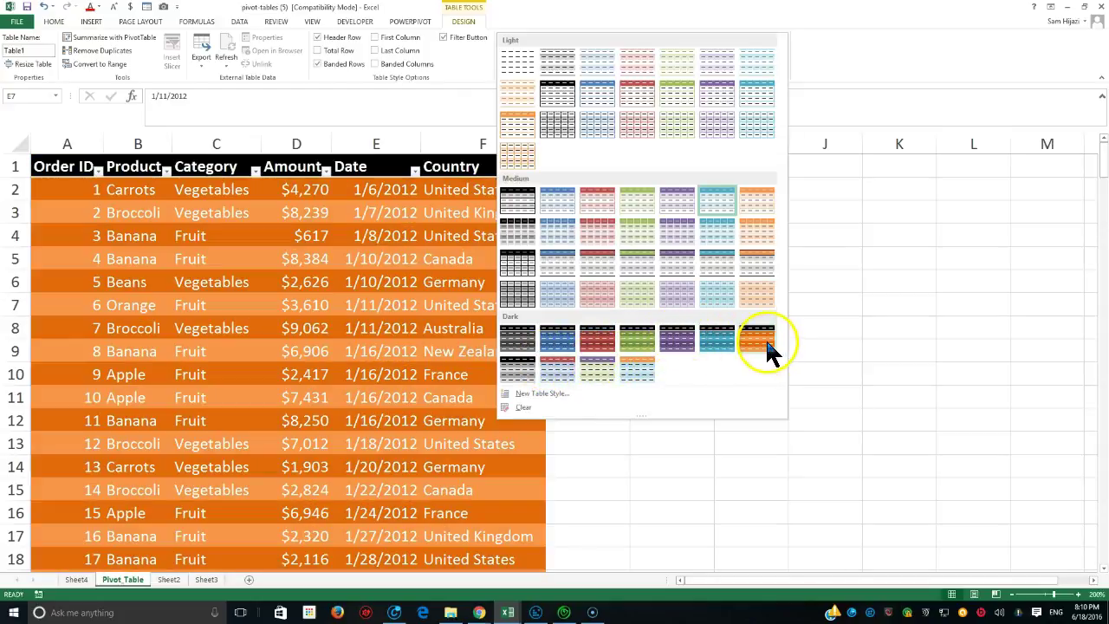
{"action": "left_click", "coordinate": [523, 129]}
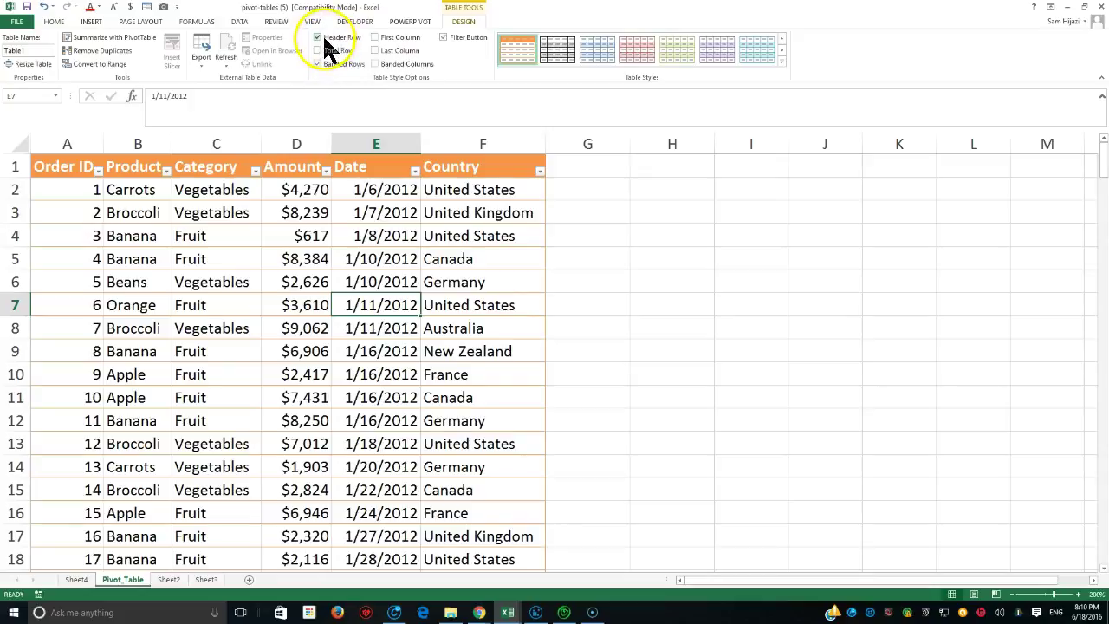
Step: Turn on First Column, Last Column and Banded Columns for the order table
{"action": "left_click", "coordinate": [375, 38]}
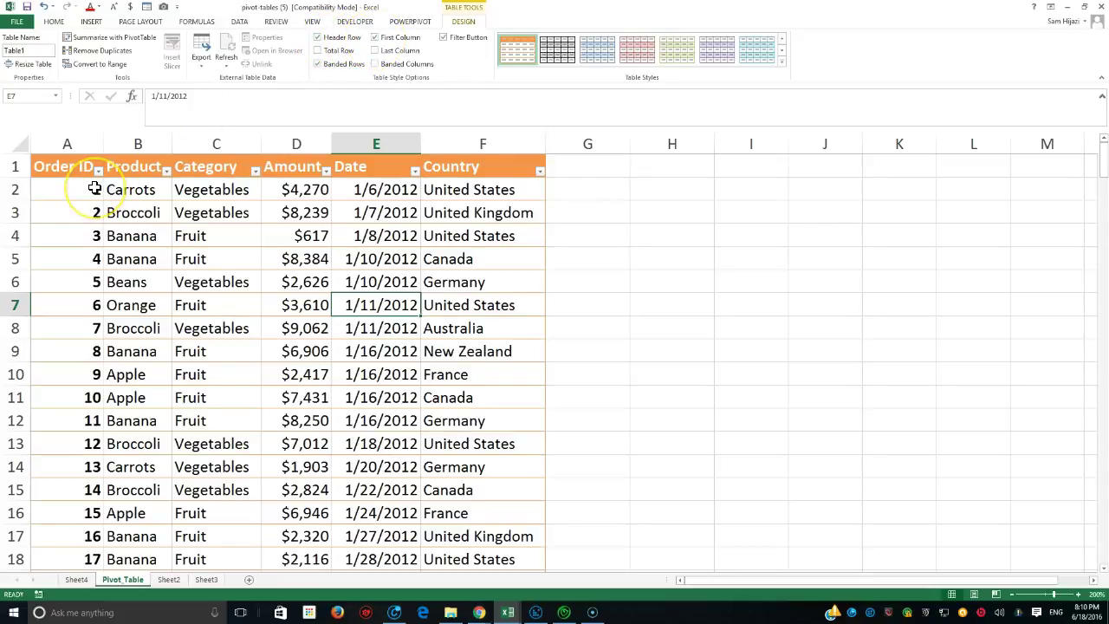
{"action": "left_click", "coordinate": [376, 49]}
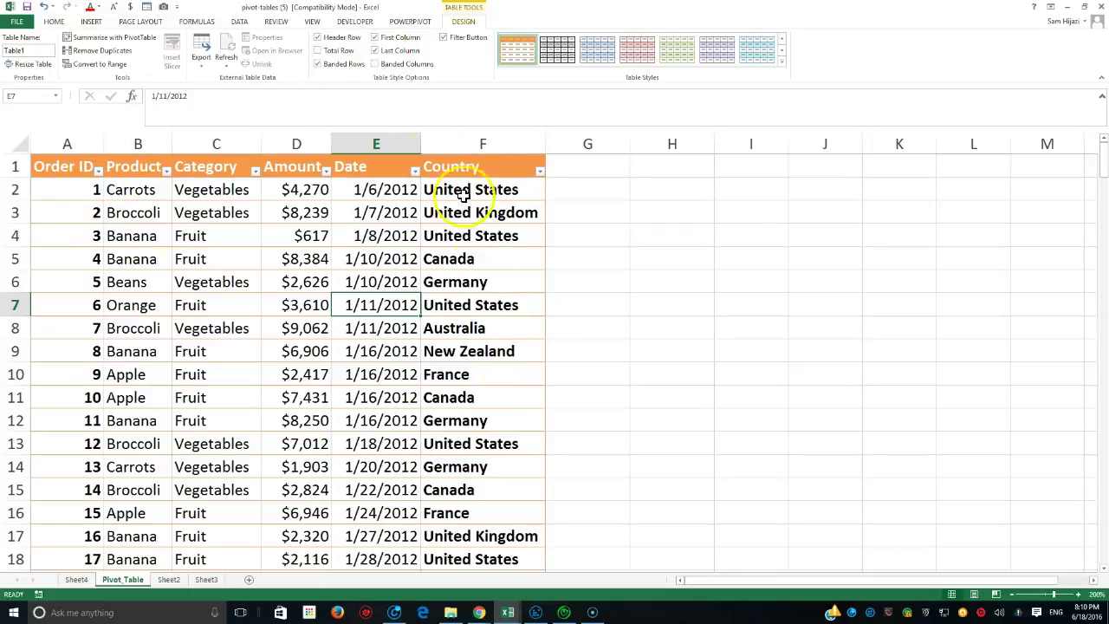
{"action": "left_click", "coordinate": [375, 65]}
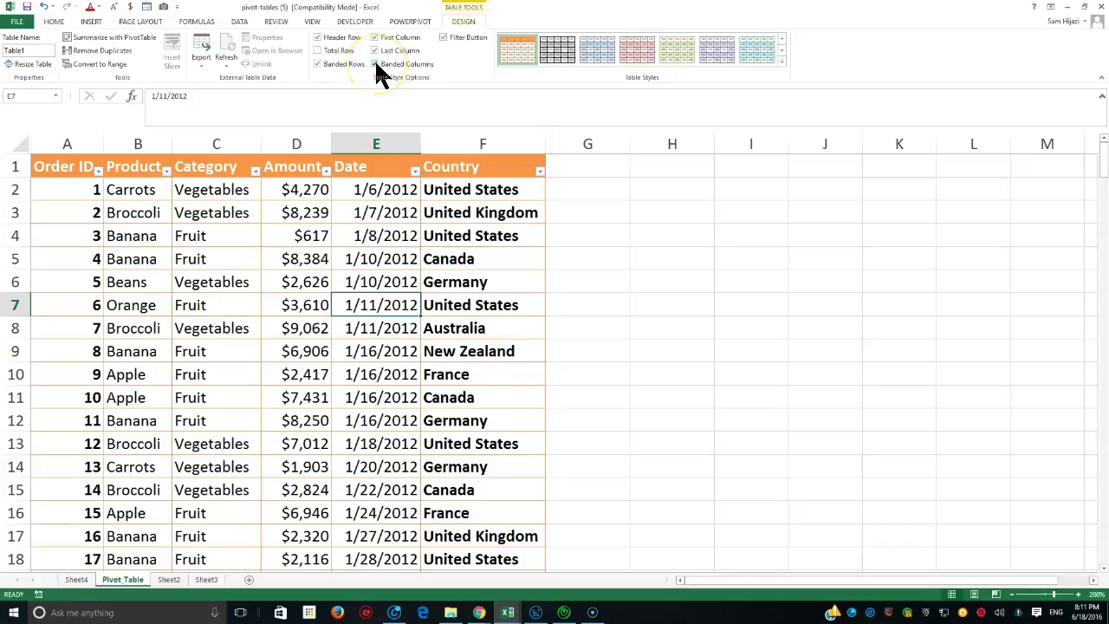
Step: Apply the black-bordered table style with grey bands and turn Banded Columns off
{"action": "left_click", "coordinate": [545, 55]}
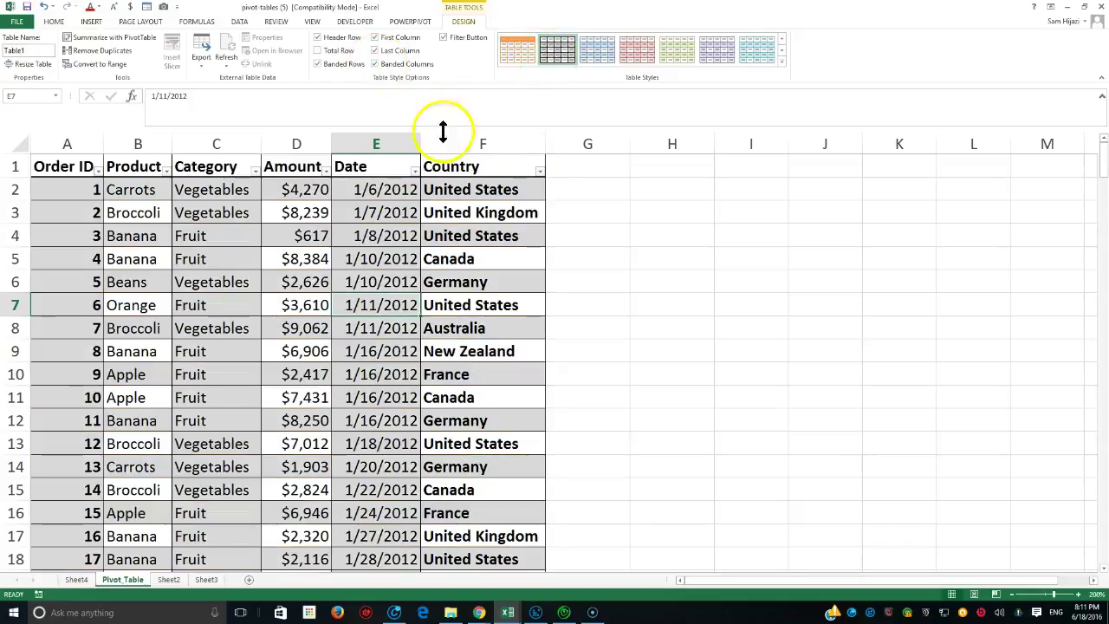
{"action": "left_click", "coordinate": [375, 64]}
{"action": "left_click", "coordinate": [375, 37]}
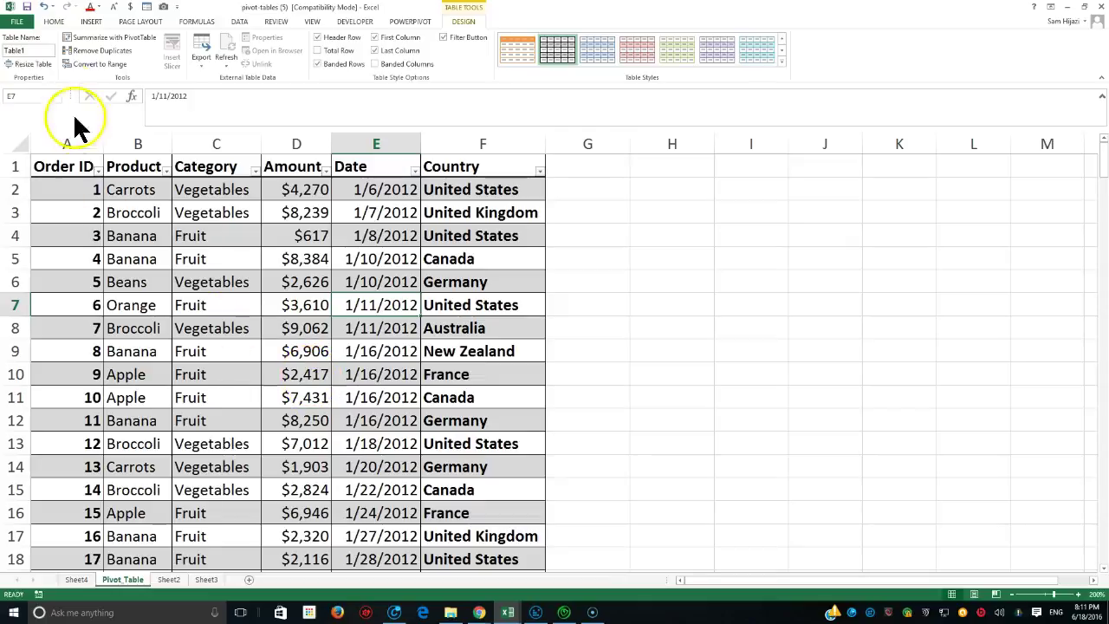
Step: Rename the order table VegFru and check its entry and range in the Name Manager
{"action": "left_click", "coordinate": [39, 52]}
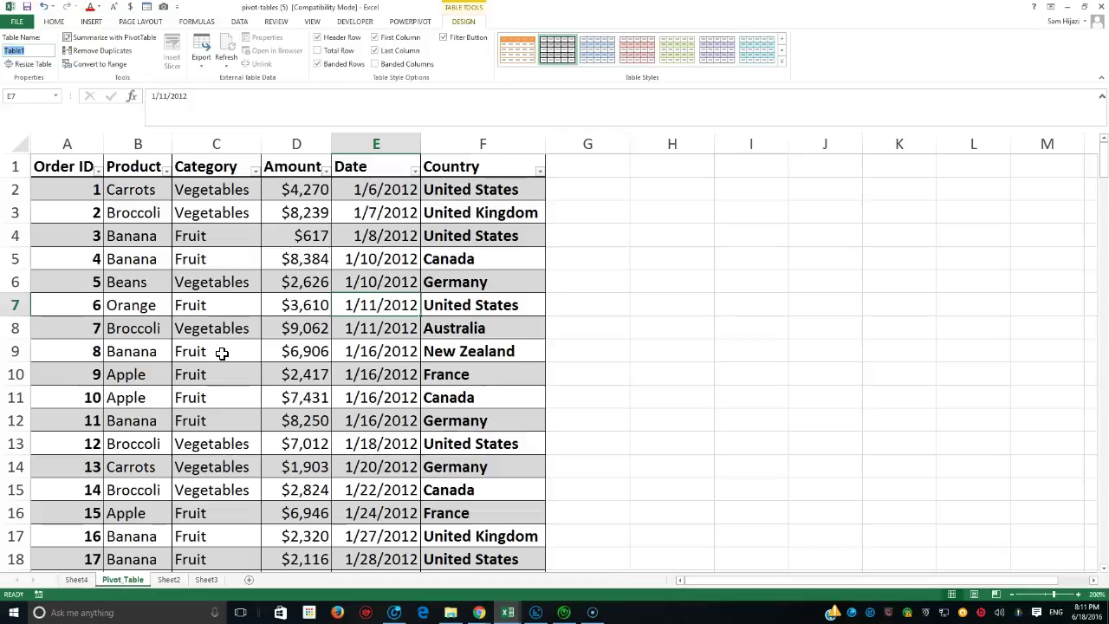
{"action": "type", "text": "VegFru"}
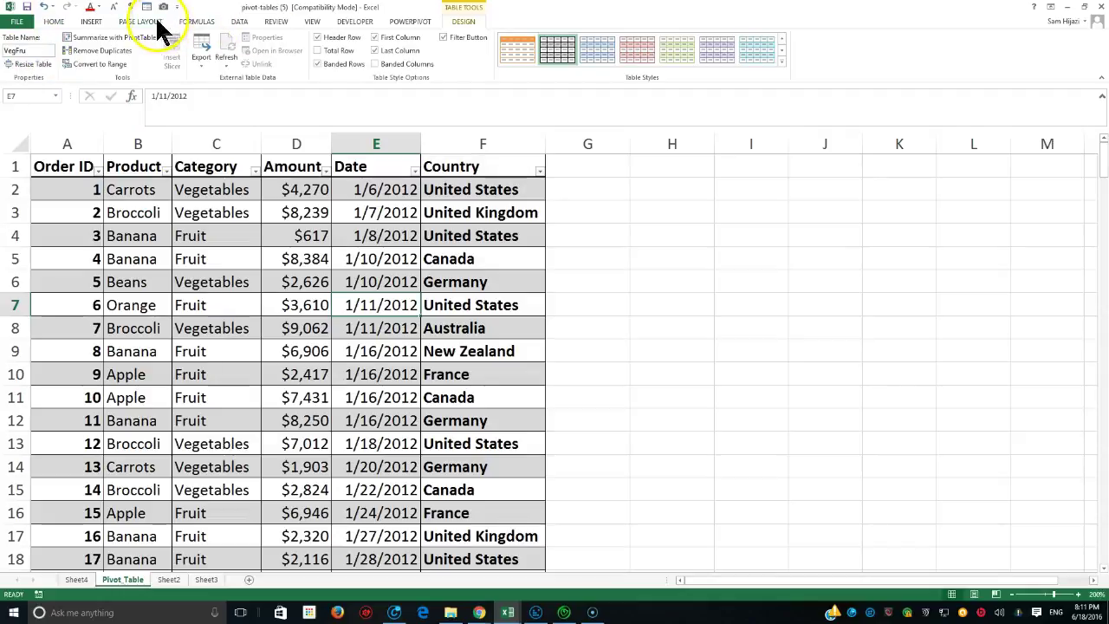
{"action": "left_click", "coordinate": [195, 22]}
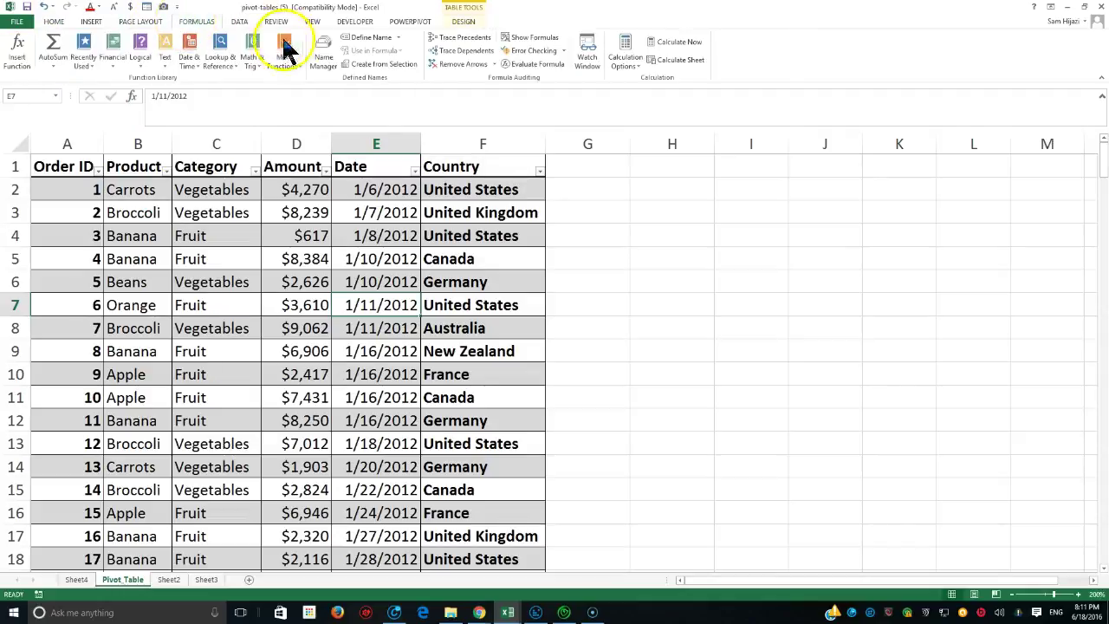
{"action": "left_click", "coordinate": [323, 52]}
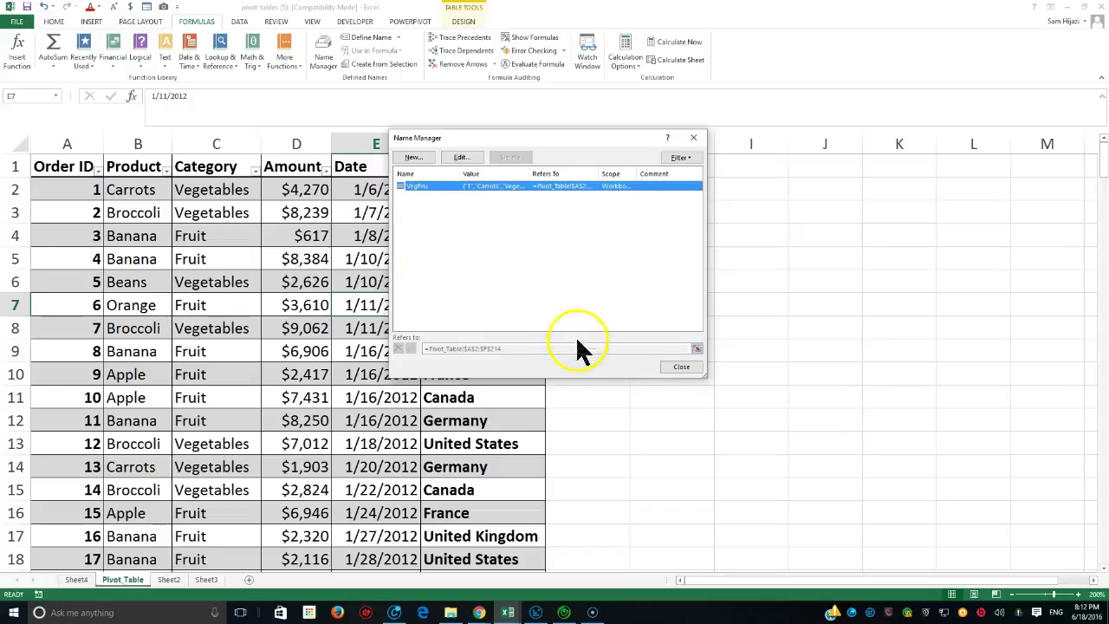
{"action": "left_click", "coordinate": [681, 367]}
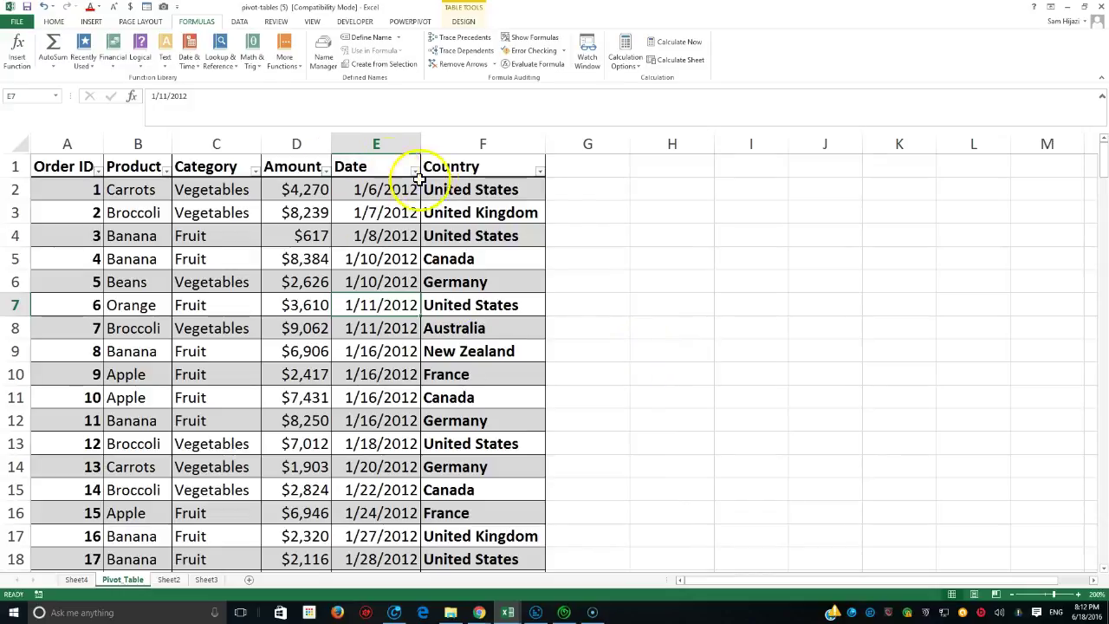
Step: Turn off the table's Last Column and First Column emphasis
{"action": "left_click", "coordinate": [442, 173]}
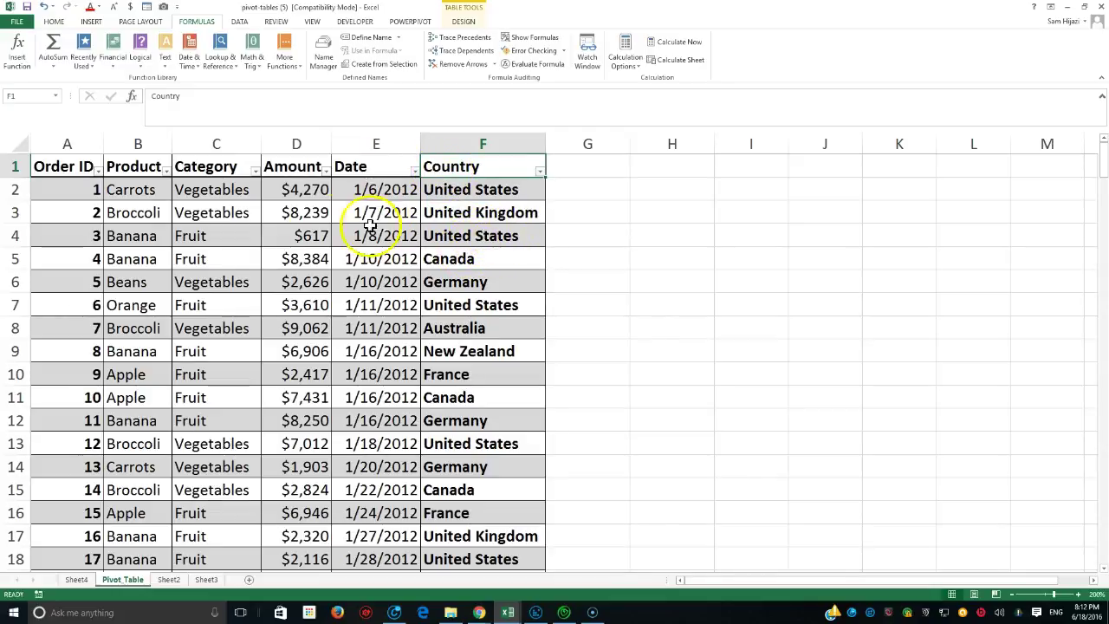
{"action": "left_click", "coordinate": [464, 23]}
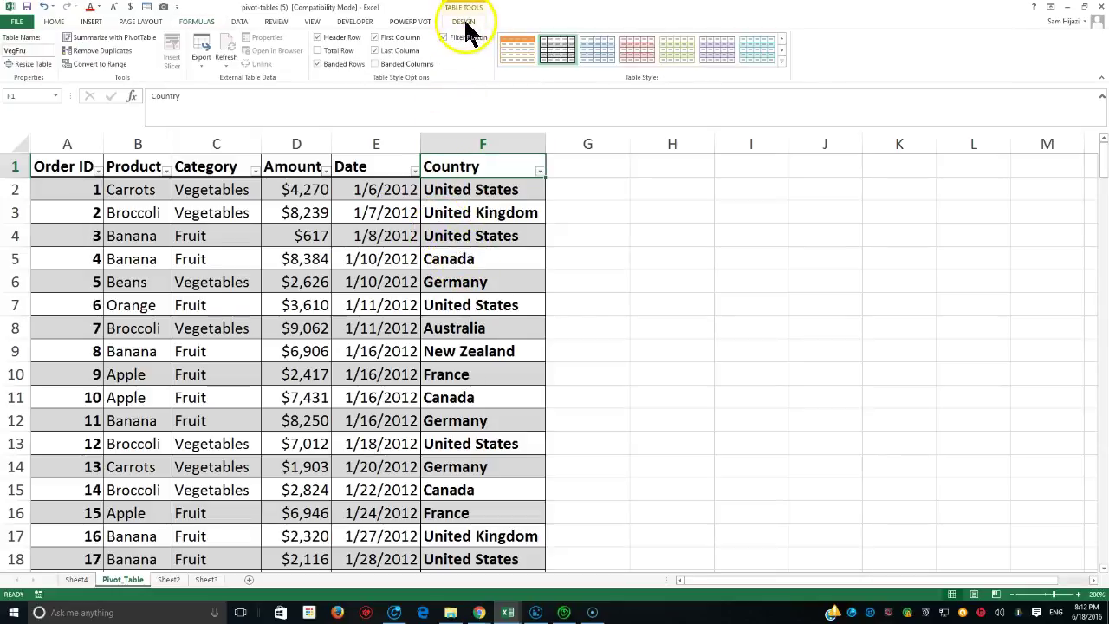
{"action": "left_click", "coordinate": [376, 50]}
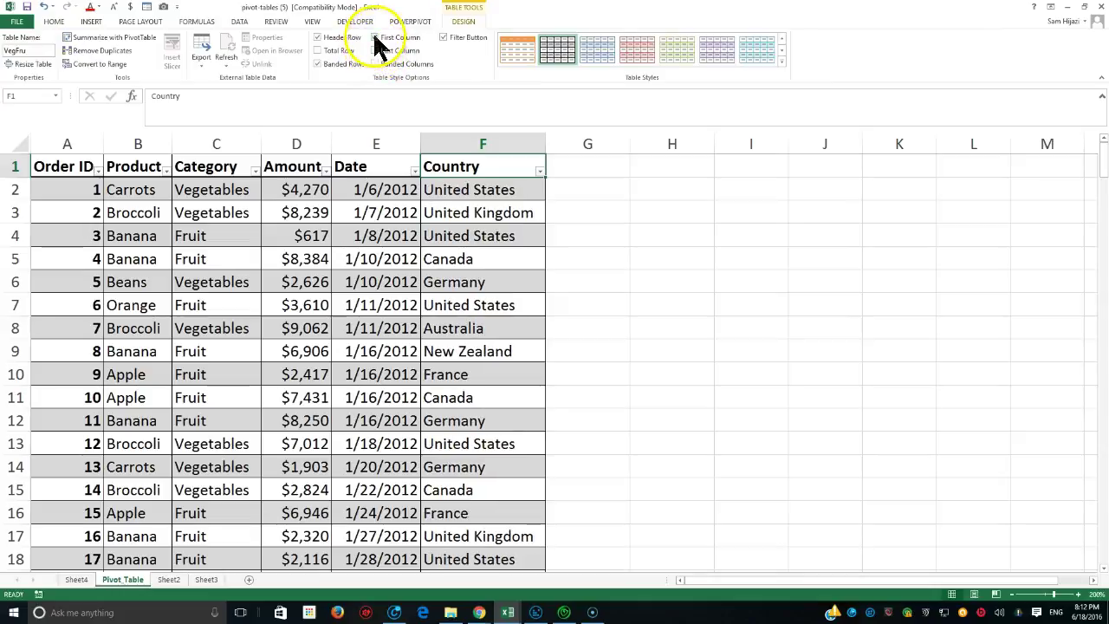
{"action": "left_click", "coordinate": [376, 38]}
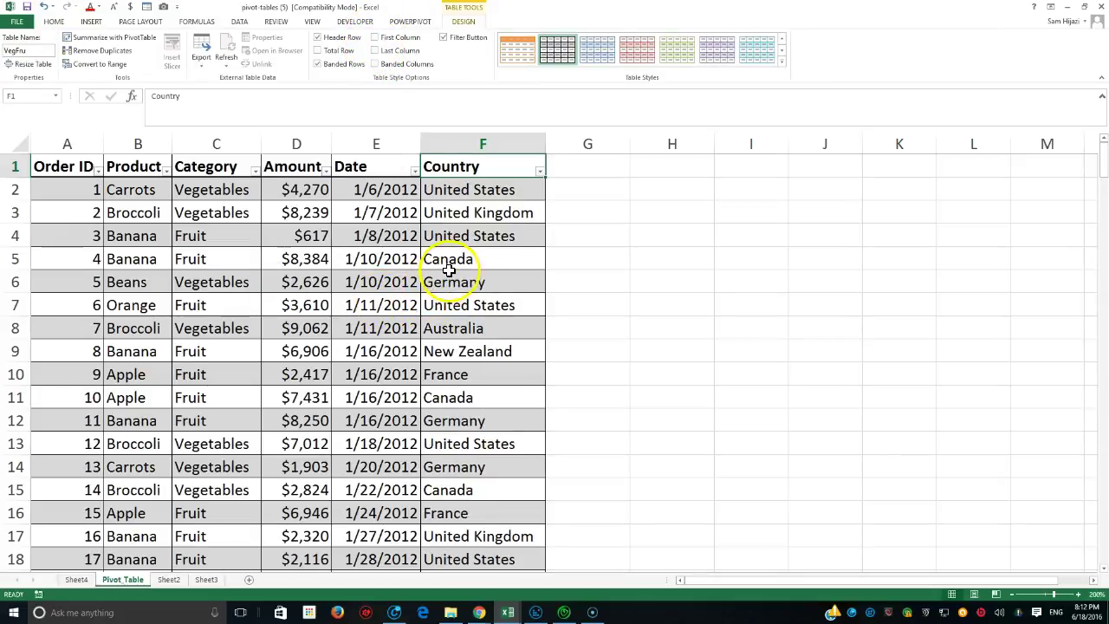
Step: Filter the Category column to show only Fruit and look through the filtered records down to the table's end
{"action": "left_click", "coordinate": [254, 172]}
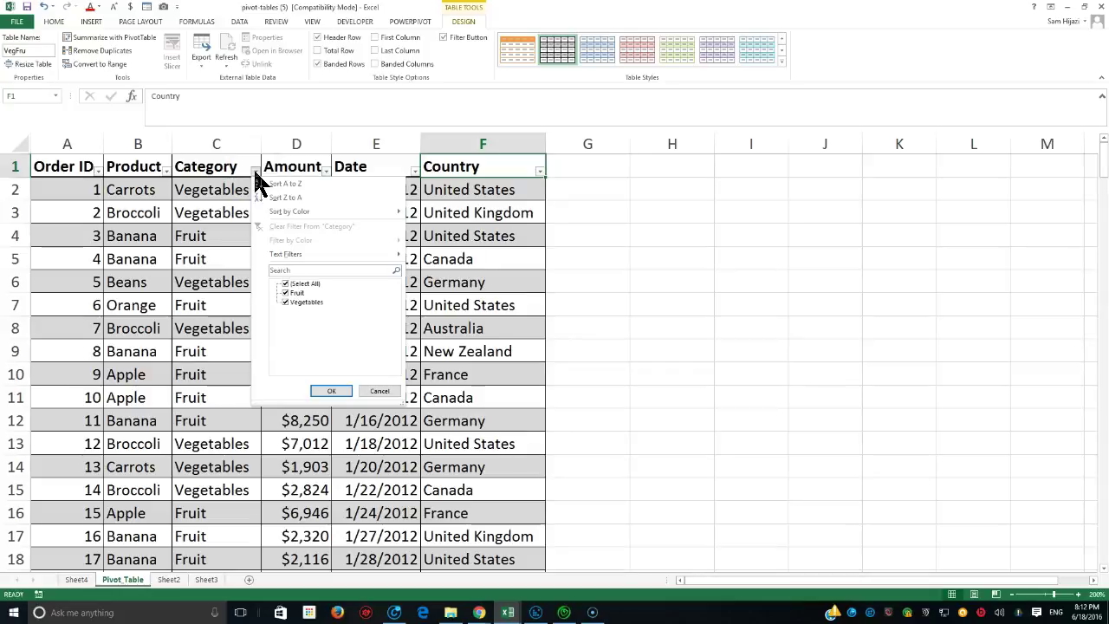
{"action": "left_click", "coordinate": [293, 294]}
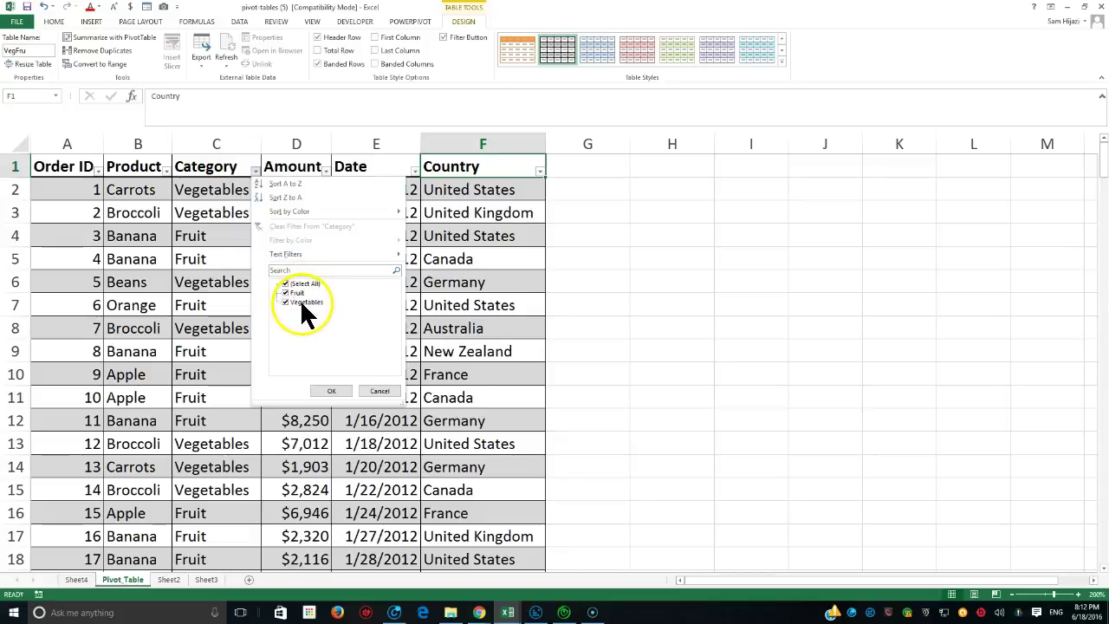
{"action": "left_click", "coordinate": [289, 303]}
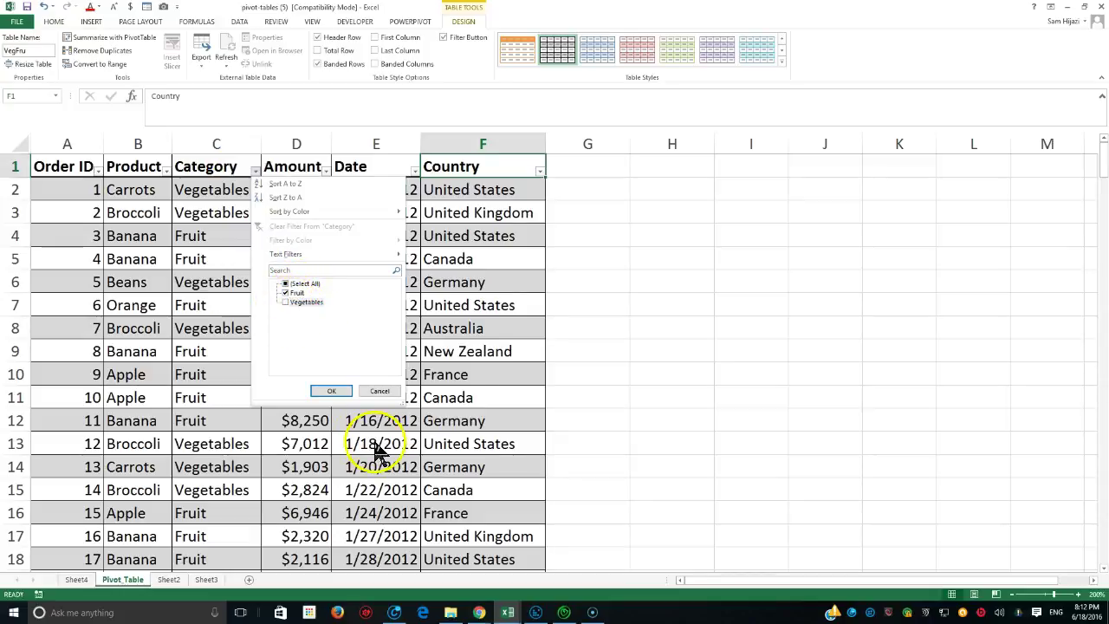
{"action": "left_click", "coordinate": [331, 391]}
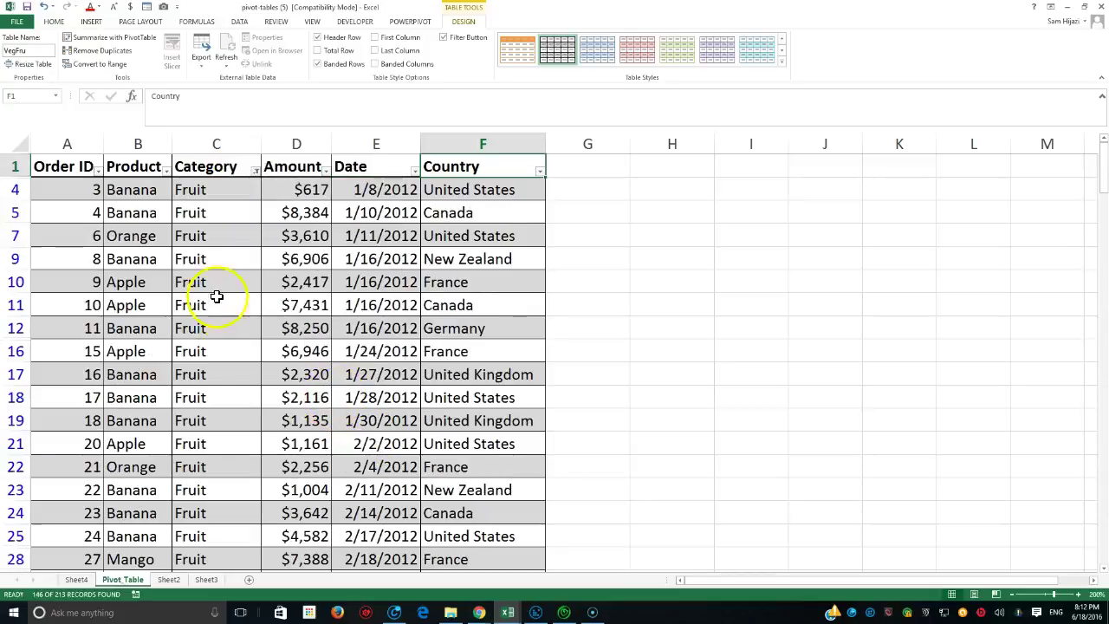
{"action": "scroll", "coordinate": [216, 296], "scroll_direction": "down", "scroll_amount": 20}
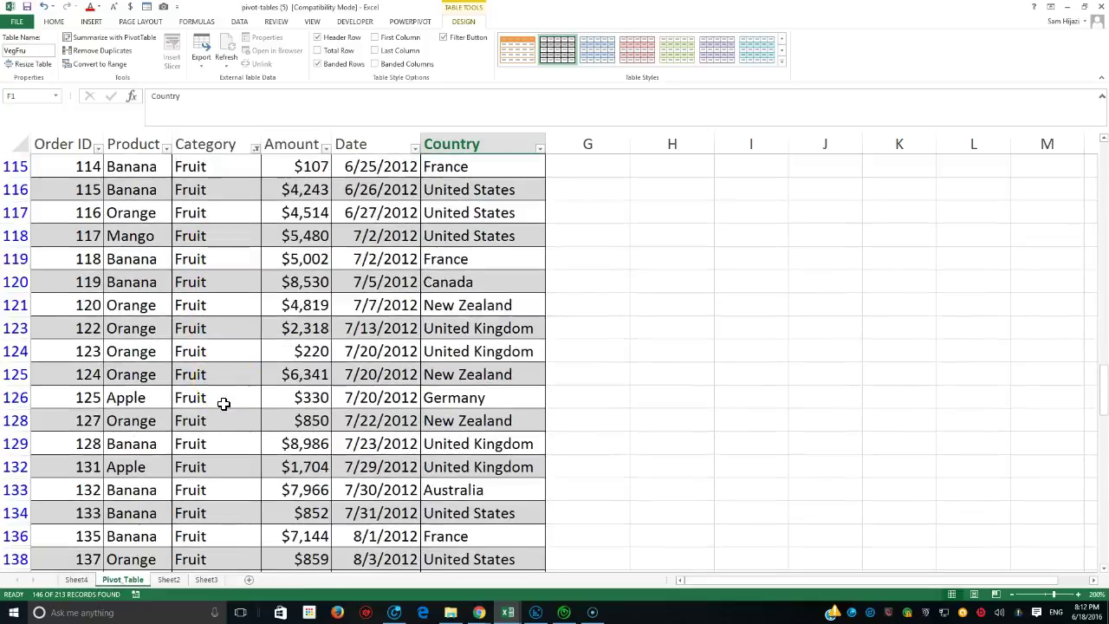
{"action": "scroll", "coordinate": [223, 403], "scroll_direction": "down", "scroll_amount": 20}
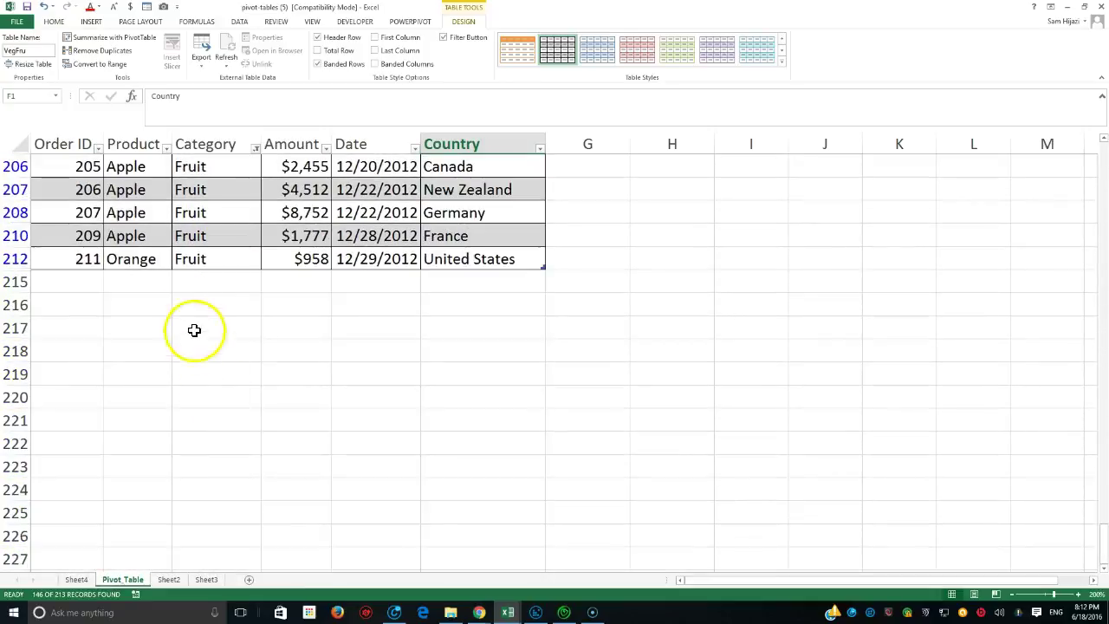
{"action": "scroll", "coordinate": [194, 330], "scroll_direction": "up", "scroll_amount": 6}
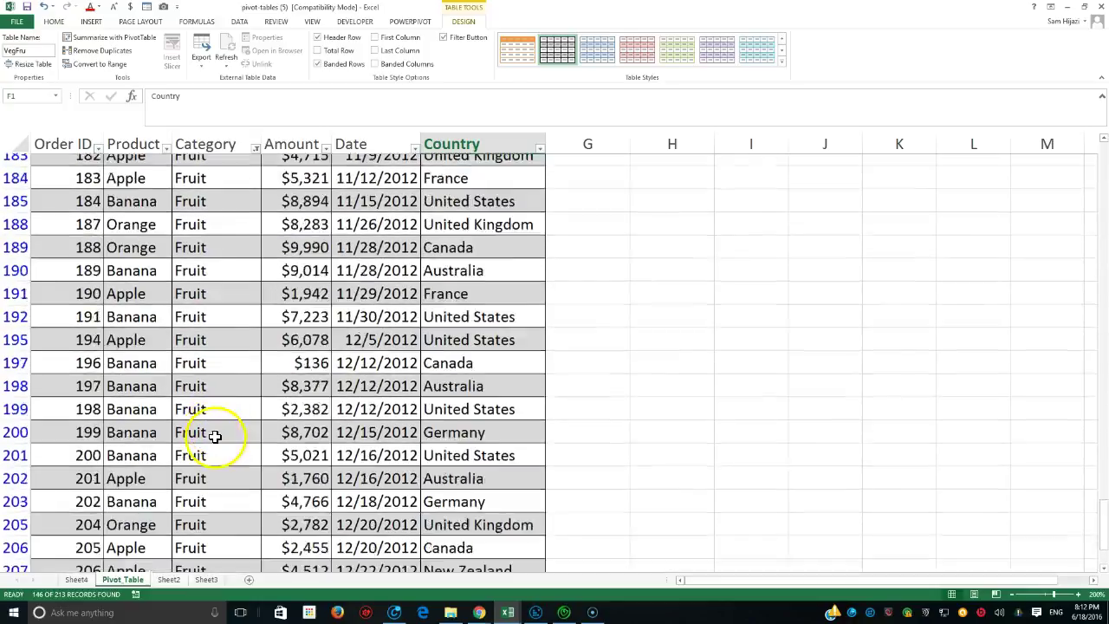
{"action": "scroll", "coordinate": [215, 436], "scroll_direction": "up", "scroll_amount": 20}
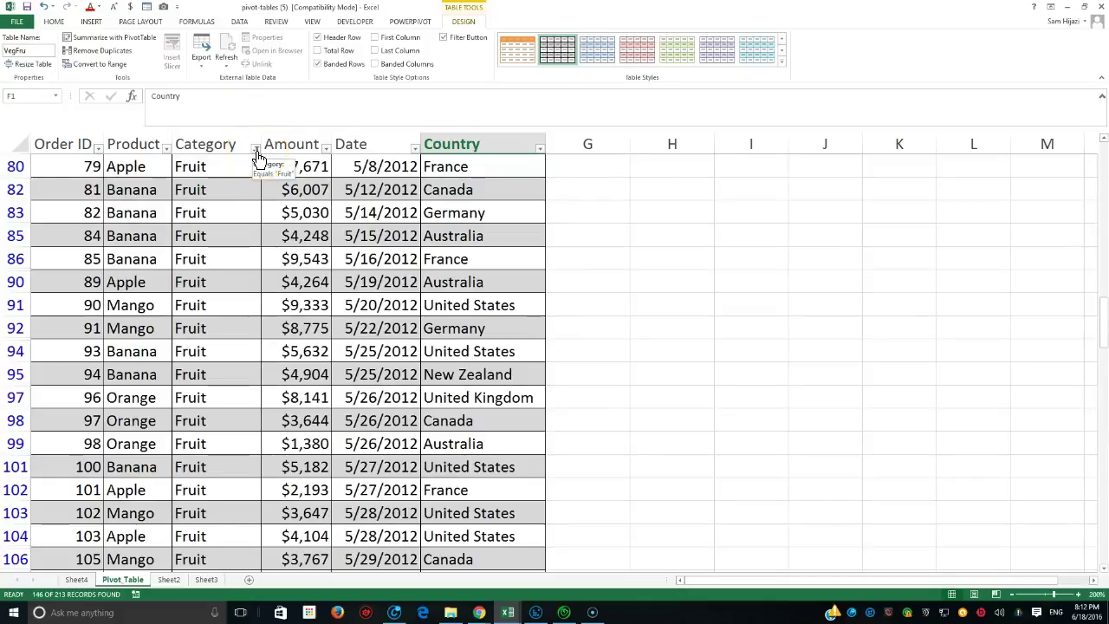
Step: Start a number filter on the Amount column with the condition is greater than or equal to 5000
{"action": "left_click", "coordinate": [326, 149]}
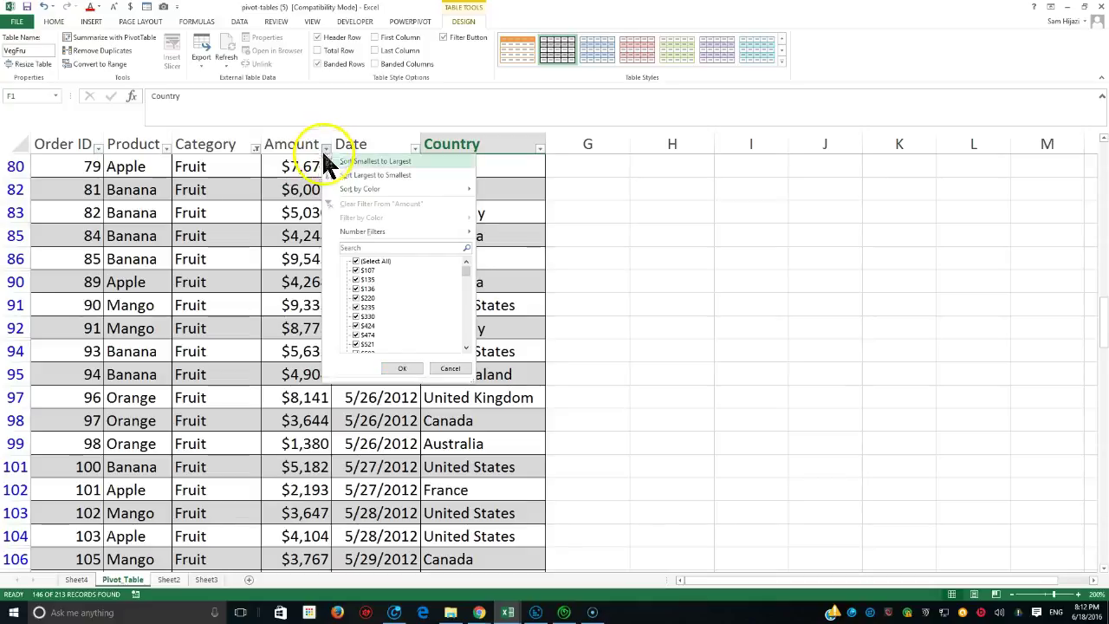
{"action": "mouse_move", "coordinate": [358, 234]}
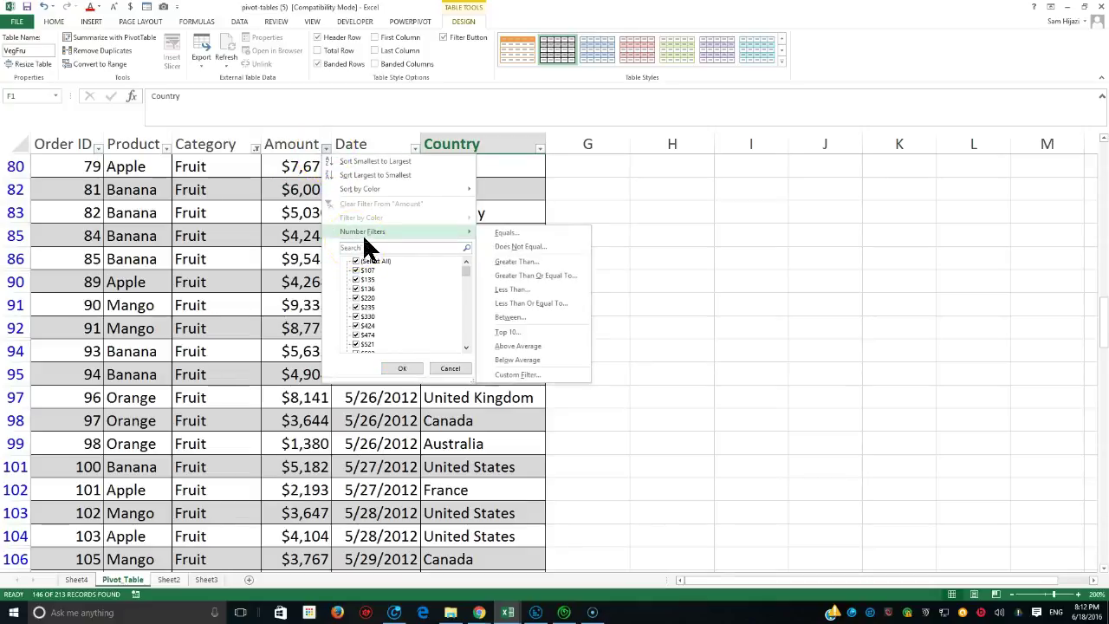
{"action": "left_click", "coordinate": [534, 275]}
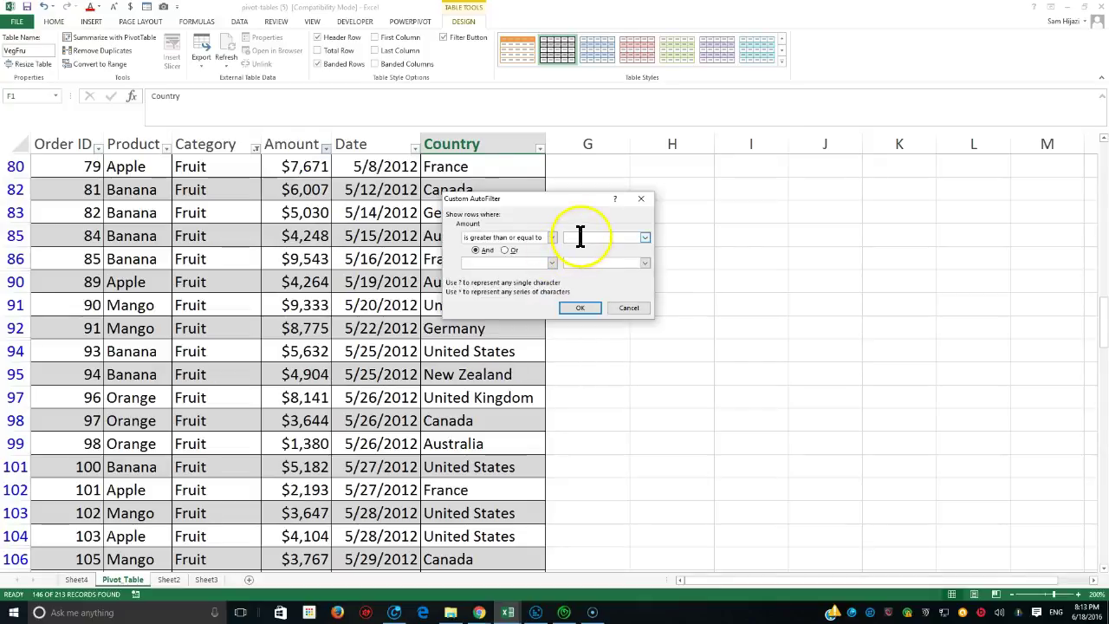
{"action": "type", "text": "5000"}
{"action": "left_click", "coordinate": [515, 261]}
{"action": "left_click", "coordinate": [520, 272]}
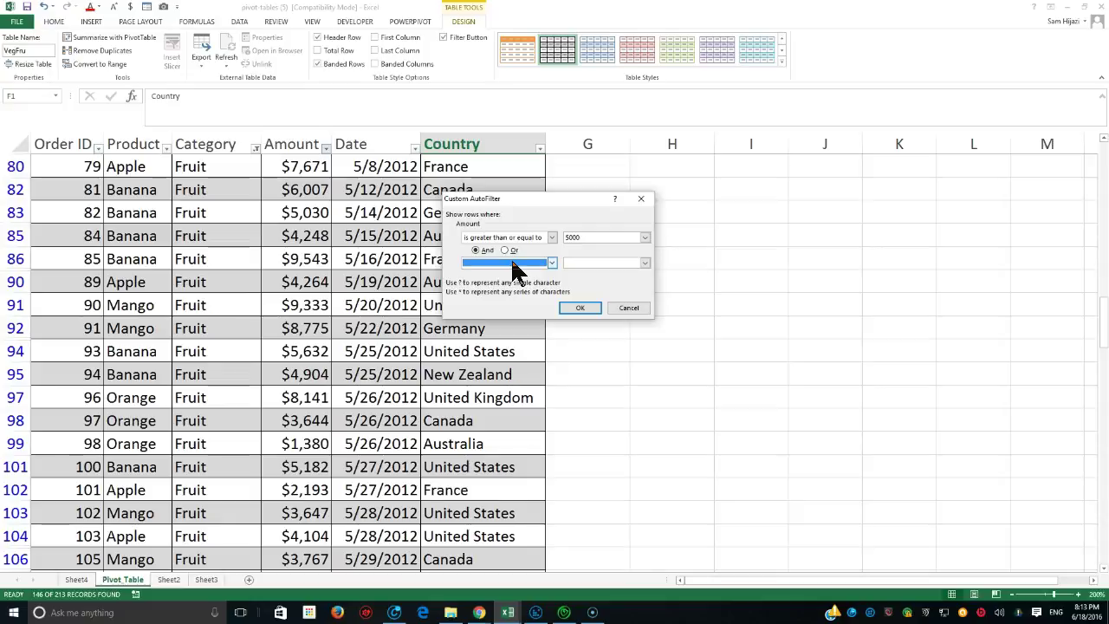
{"action": "left_click", "coordinate": [573, 263]}
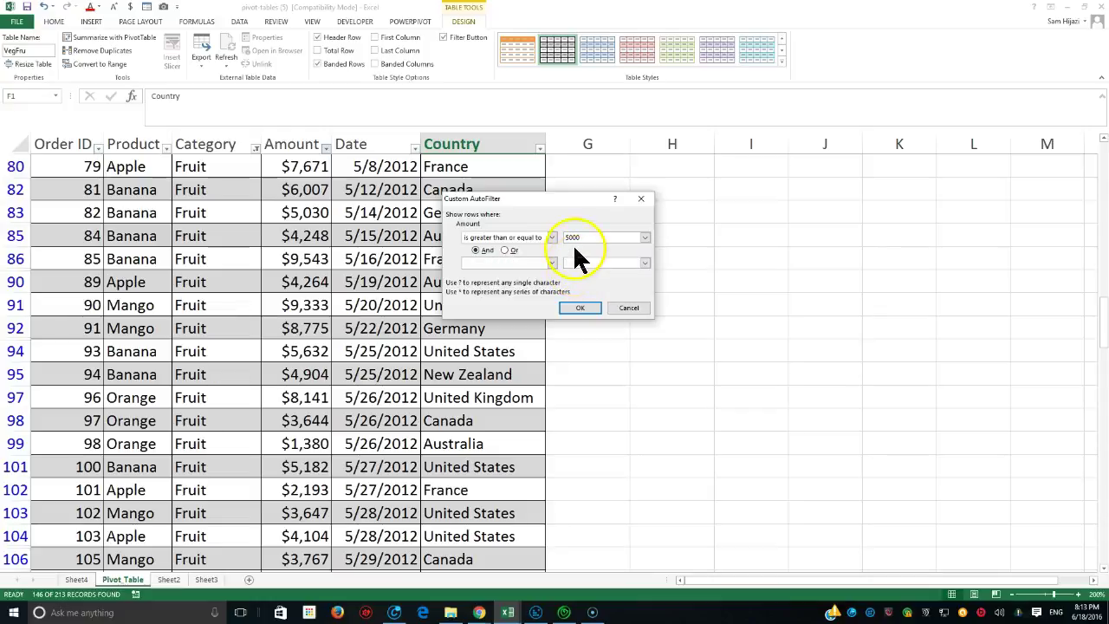
{"action": "left_click", "coordinate": [575, 239]}
Step: Add the And condition is less than or equal to 8000 to the Amount filter, apply it and look through the filtered records
{"action": "left_click", "coordinate": [551, 262]}
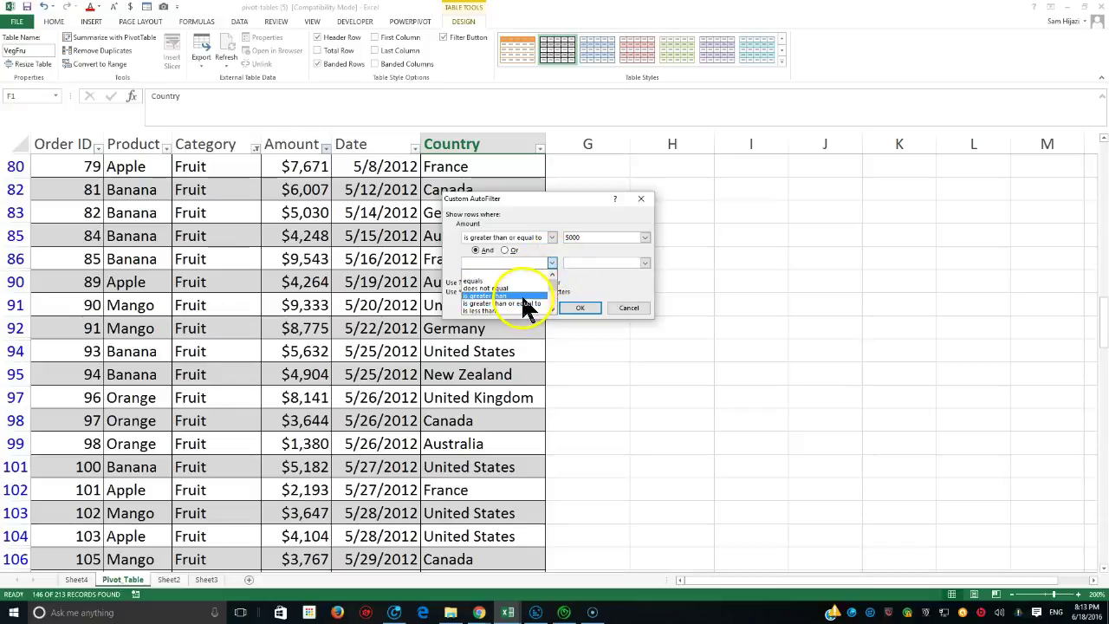
{"action": "scroll", "coordinate": [544, 312], "scroll_direction": "down", "scroll_amount": 1}
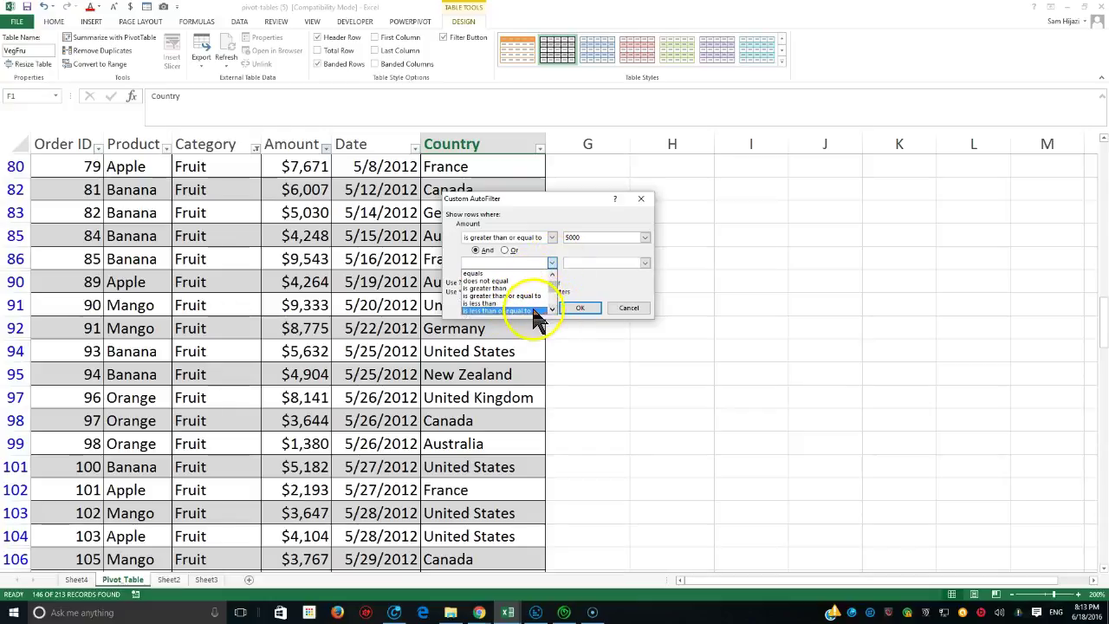
{"action": "left_click", "coordinate": [532, 310]}
{"action": "left_click", "coordinate": [578, 264]}
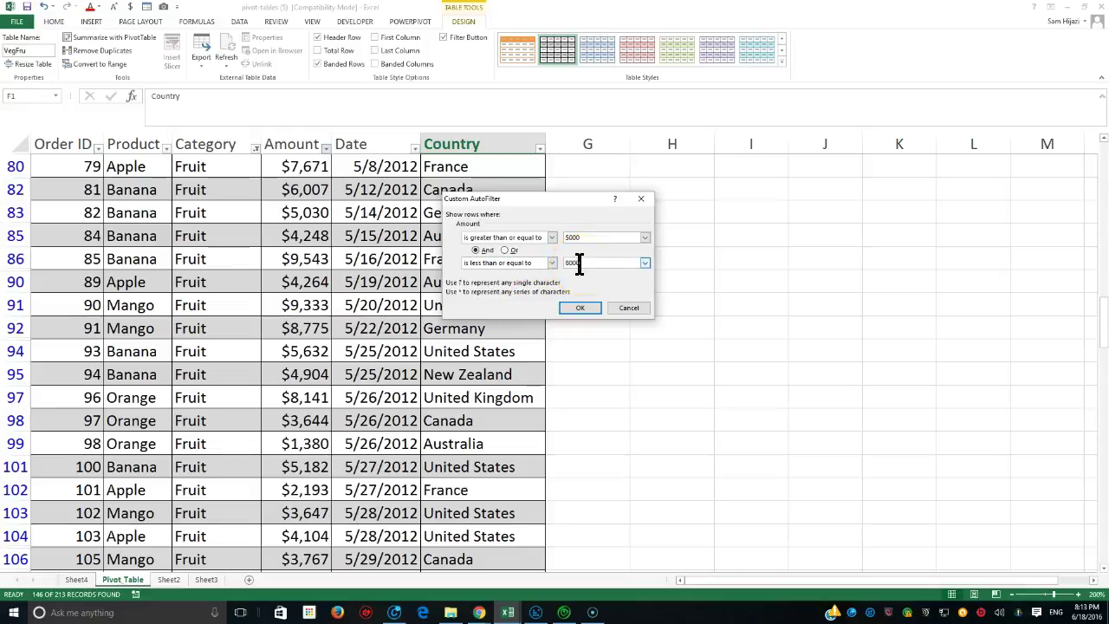
{"action": "type", "text": "8000"}
{"action": "left_click", "coordinate": [581, 308]}
{"action": "left_click", "coordinate": [491, 248]}
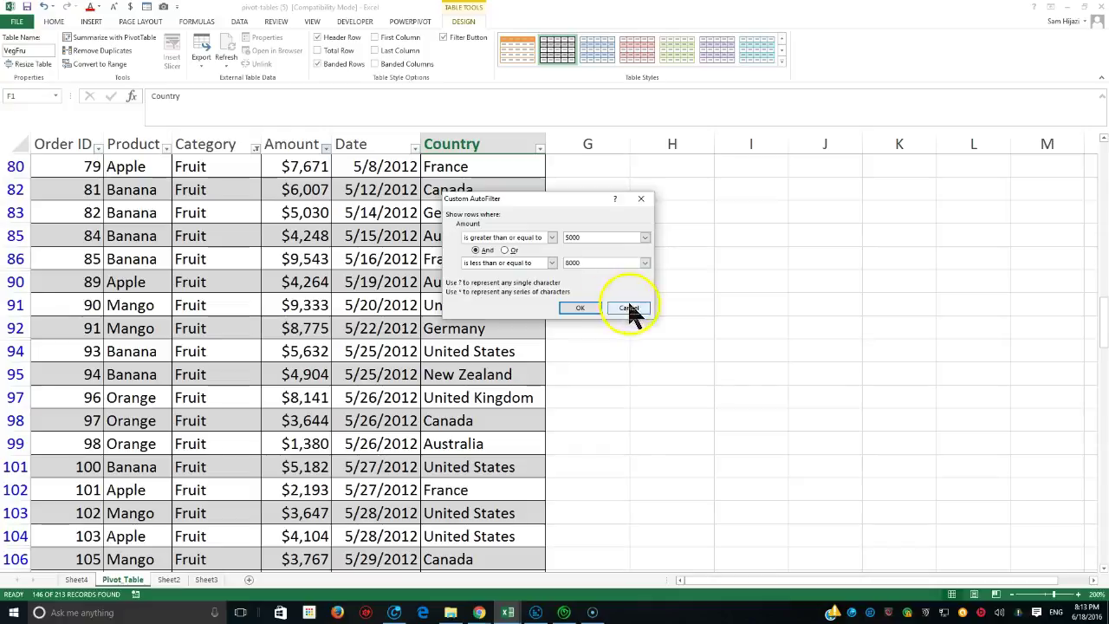
{"action": "left_click", "coordinate": [579, 308]}
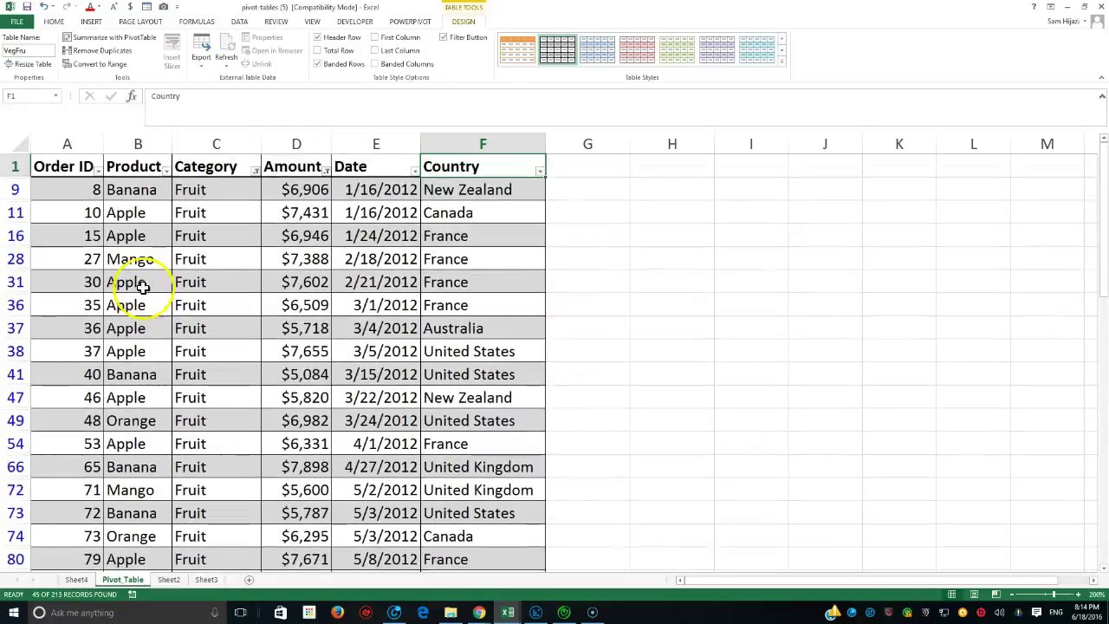
{"action": "scroll", "coordinate": [161, 255], "scroll_direction": "down", "scroll_amount": 3}
{"action": "scroll", "coordinate": [228, 289], "scroll_direction": "up", "scroll_amount": 1}
{"action": "left_click", "coordinate": [295, 305]}
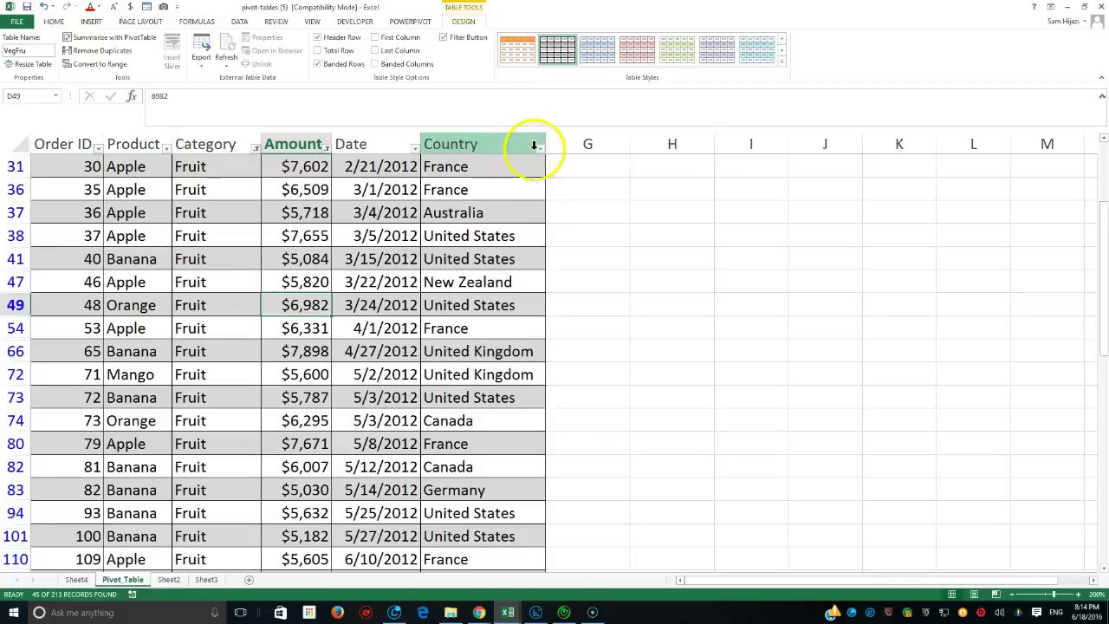
Step: Filter the Country column to show only United States
{"action": "left_click", "coordinate": [538, 148]}
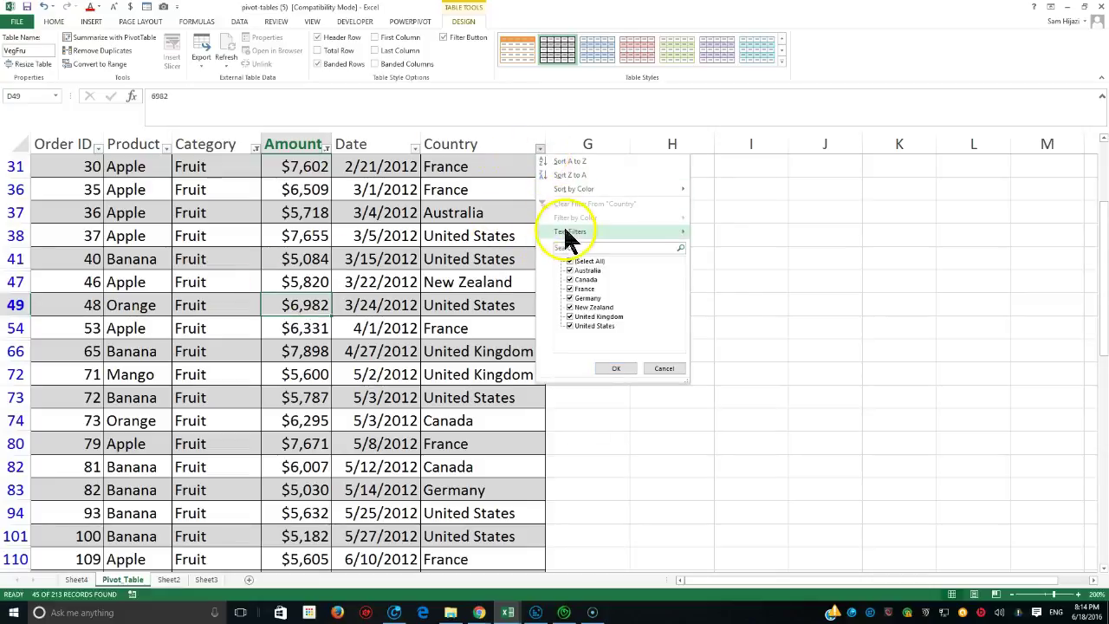
{"action": "mouse_move", "coordinate": [565, 231]}
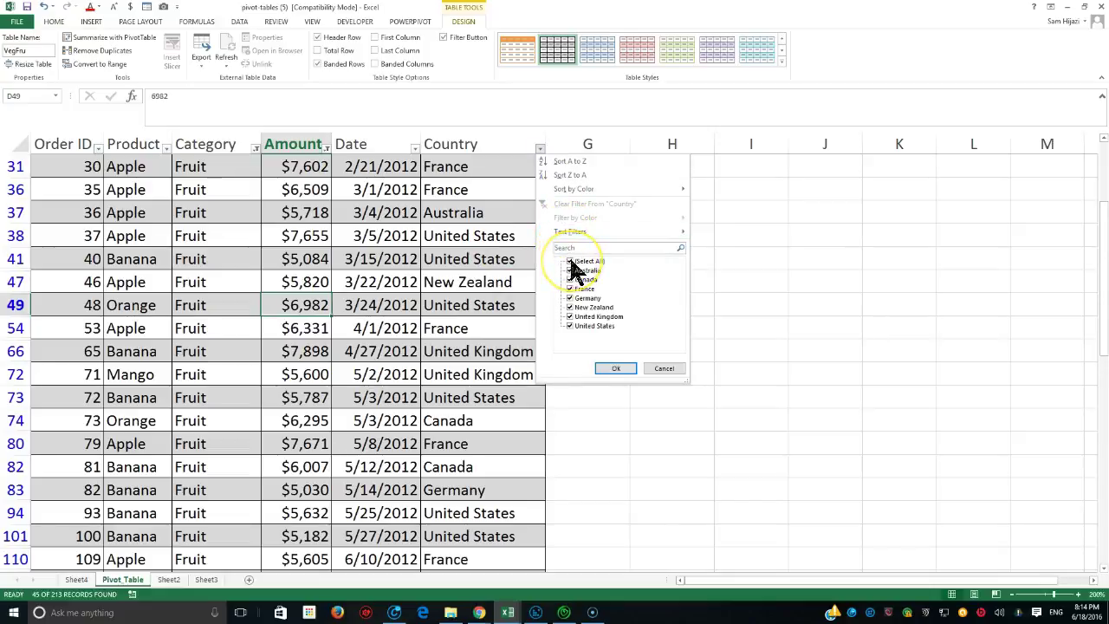
{"action": "left_click", "coordinate": [570, 260]}
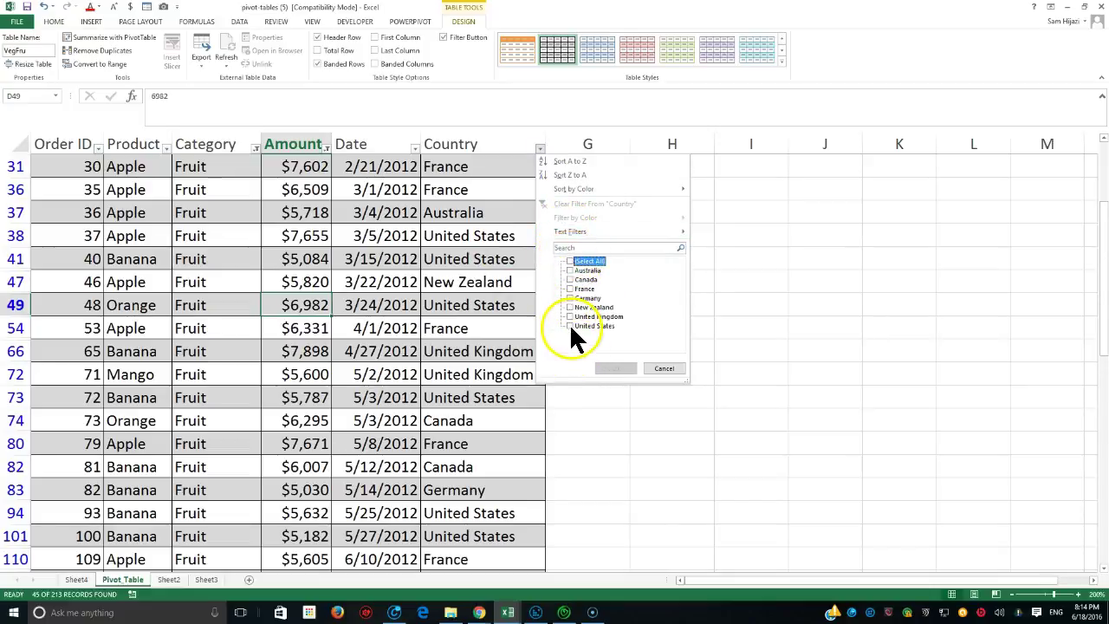
{"action": "left_click", "coordinate": [570, 326]}
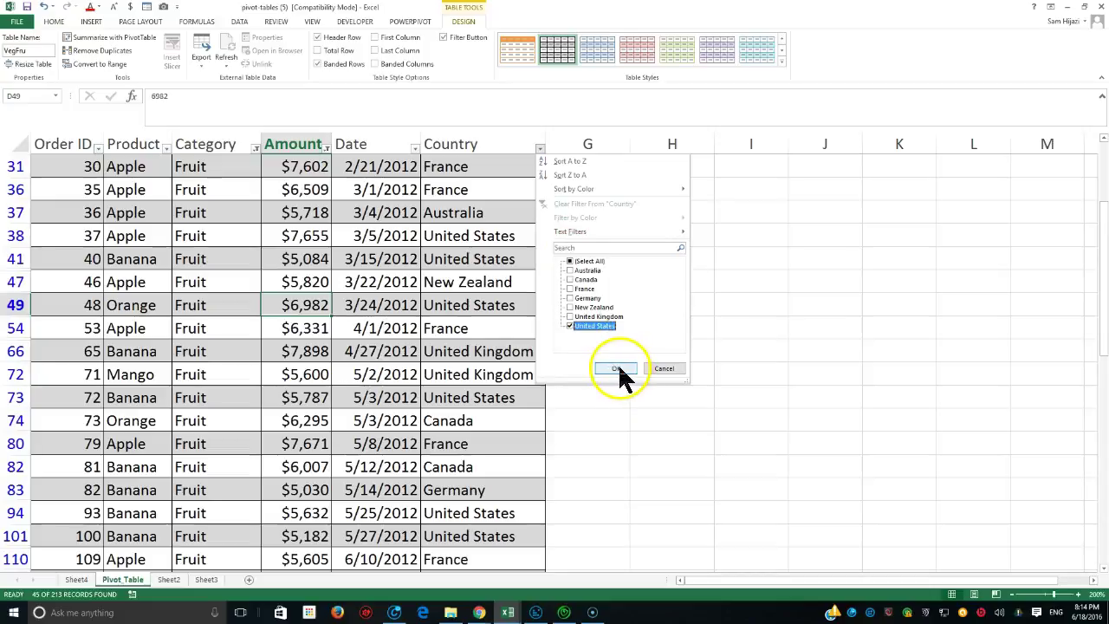
{"action": "left_click", "coordinate": [618, 368]}
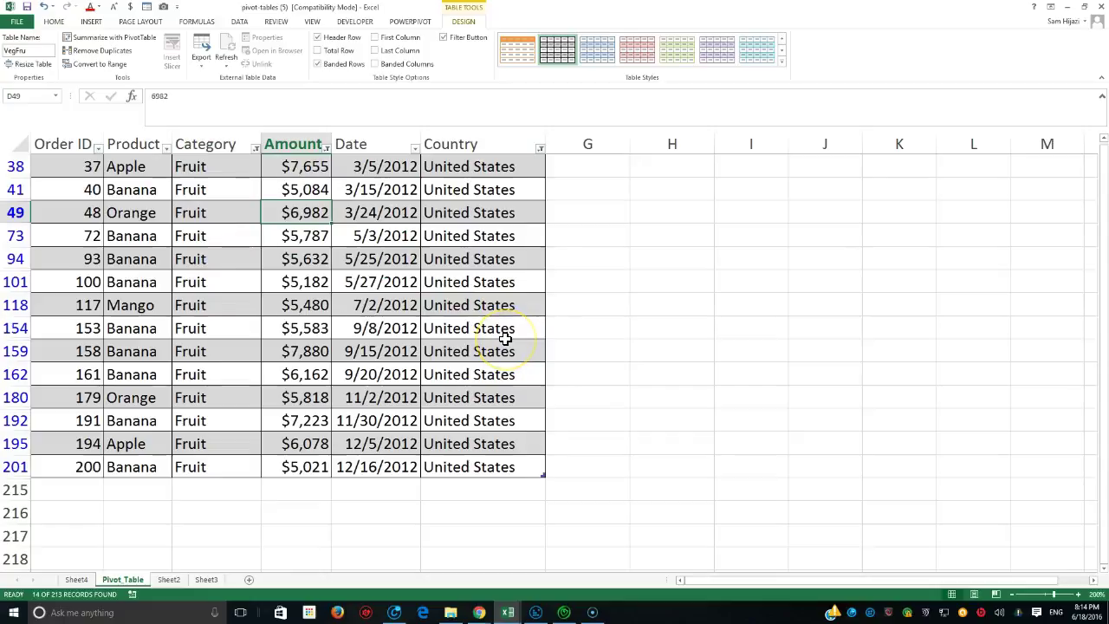
Step: Filter the Product column to show only Apple
{"action": "left_click", "coordinate": [166, 148]}
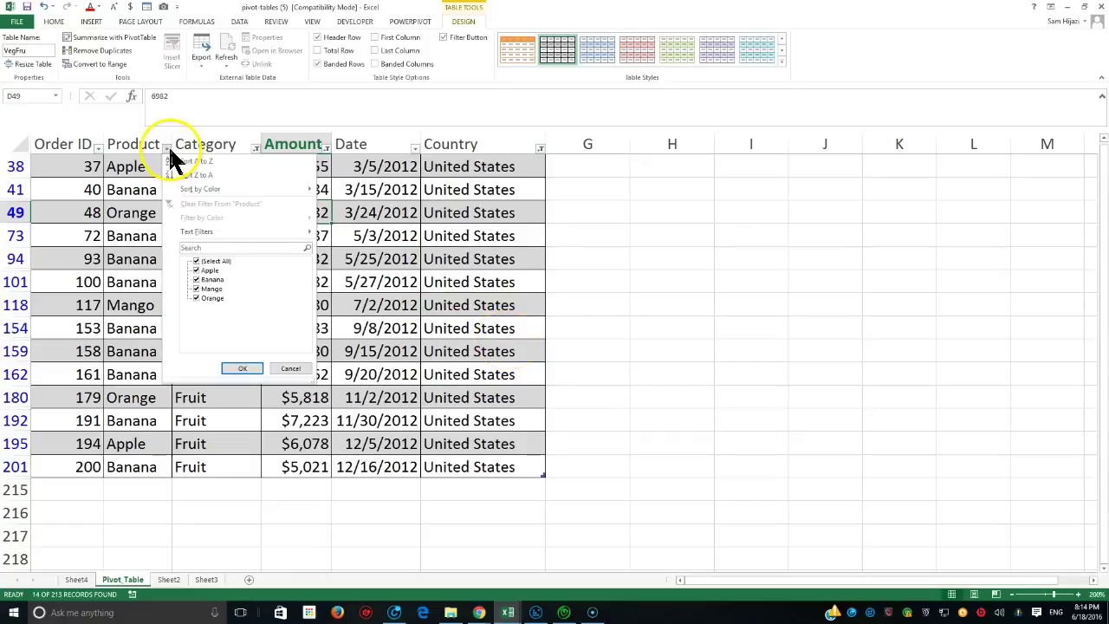
{"action": "left_click", "coordinate": [199, 260]}
{"action": "left_click", "coordinate": [204, 271]}
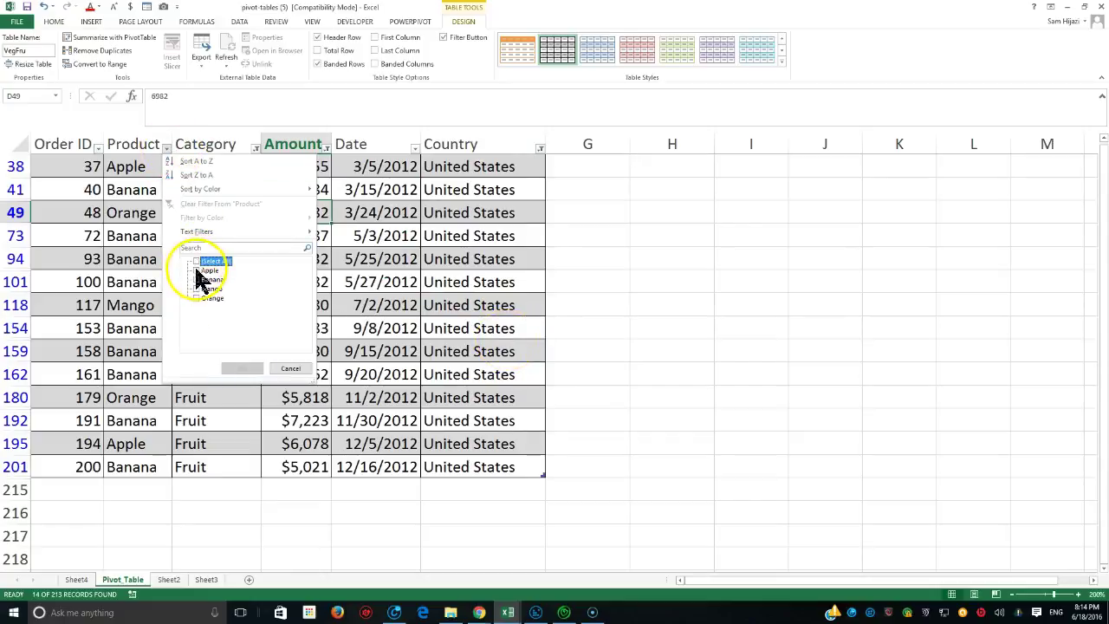
{"action": "left_click", "coordinate": [231, 369]}
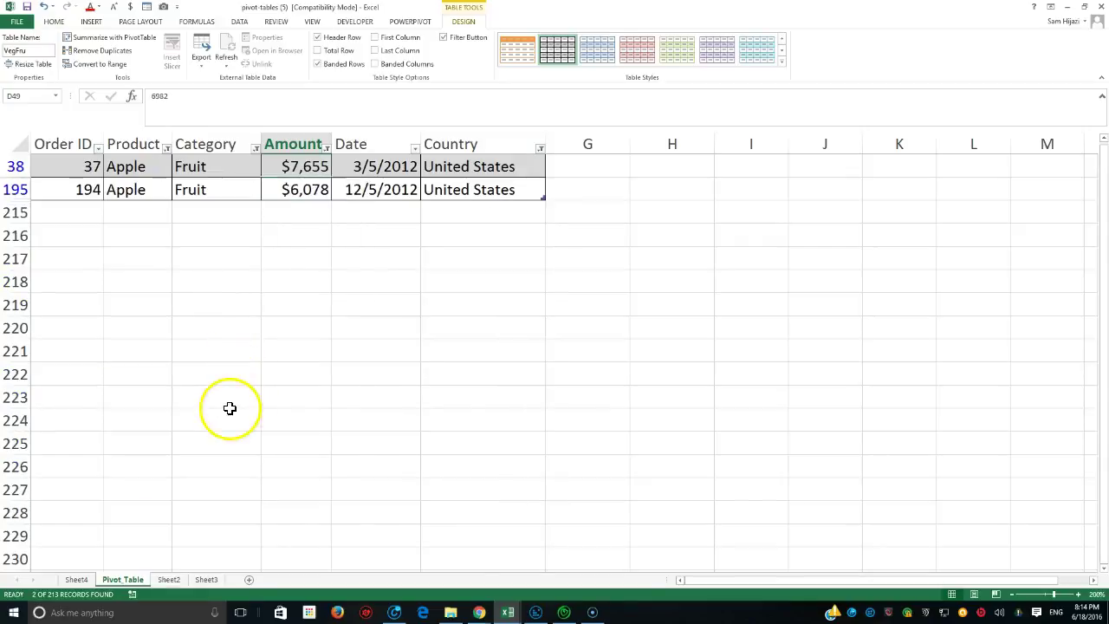